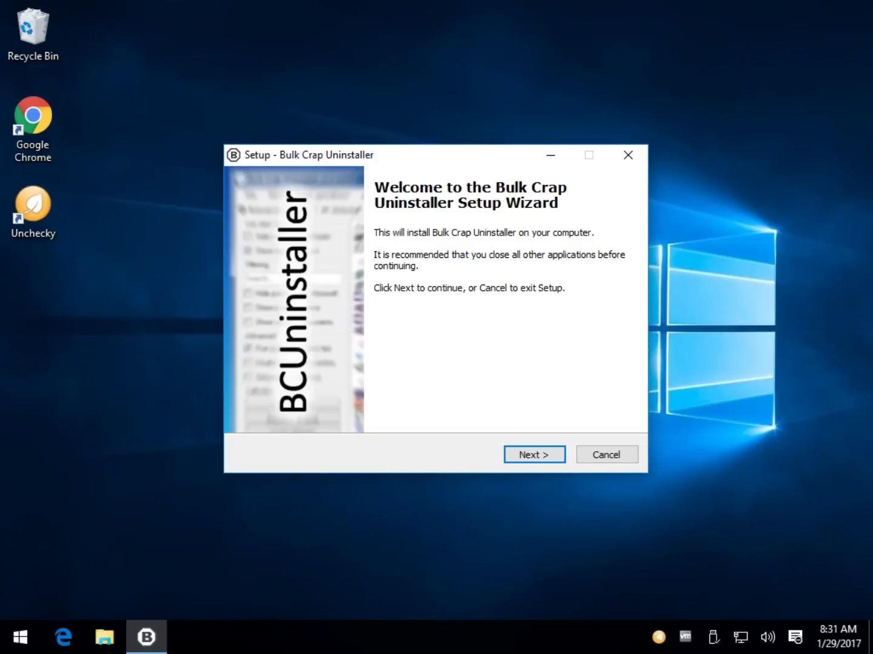
Choose a portable installation in the setup wizard and accept the license agreement
click(533, 455)
click(531, 459)
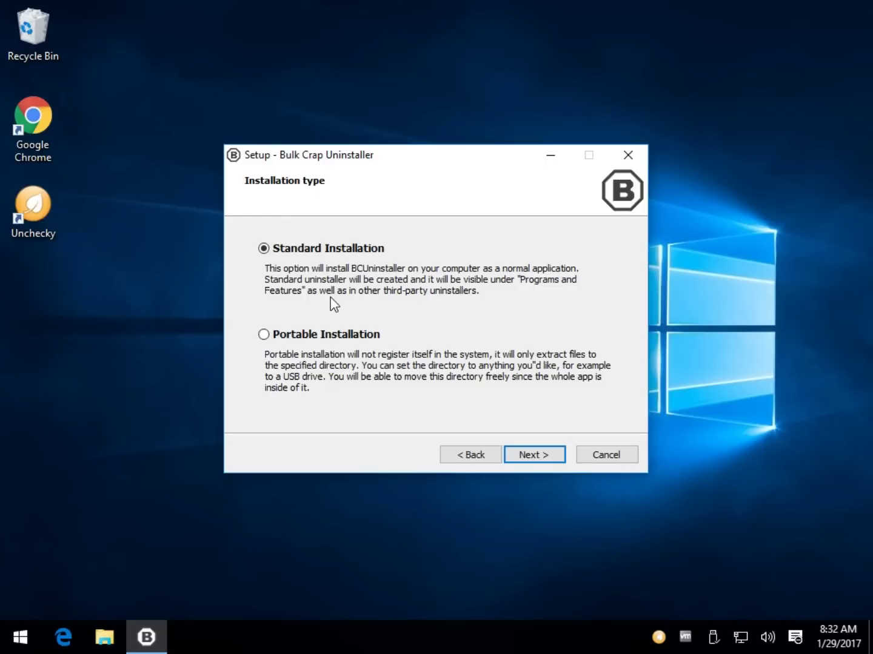
click(264, 334)
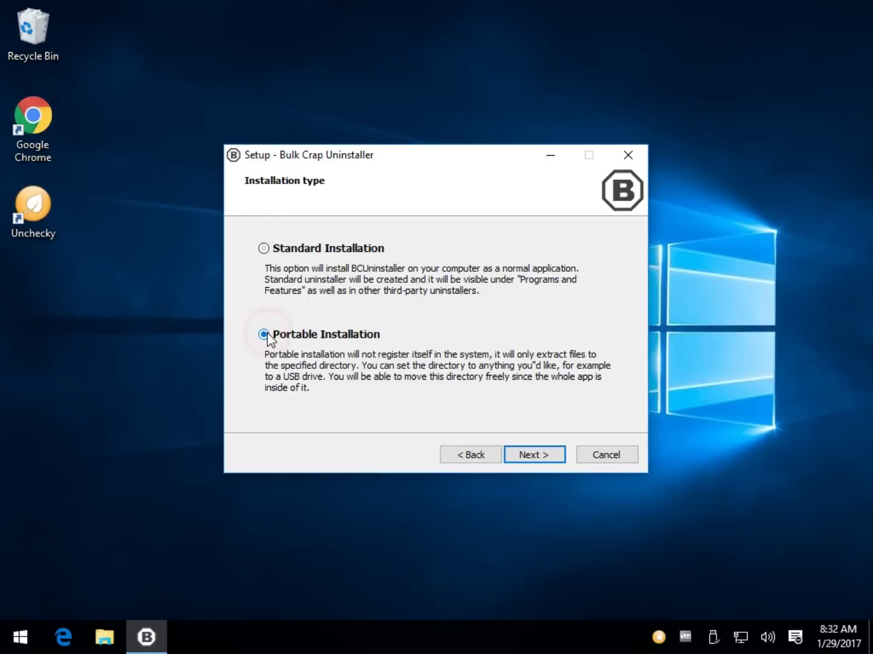
click(526, 459)
click(290, 403)
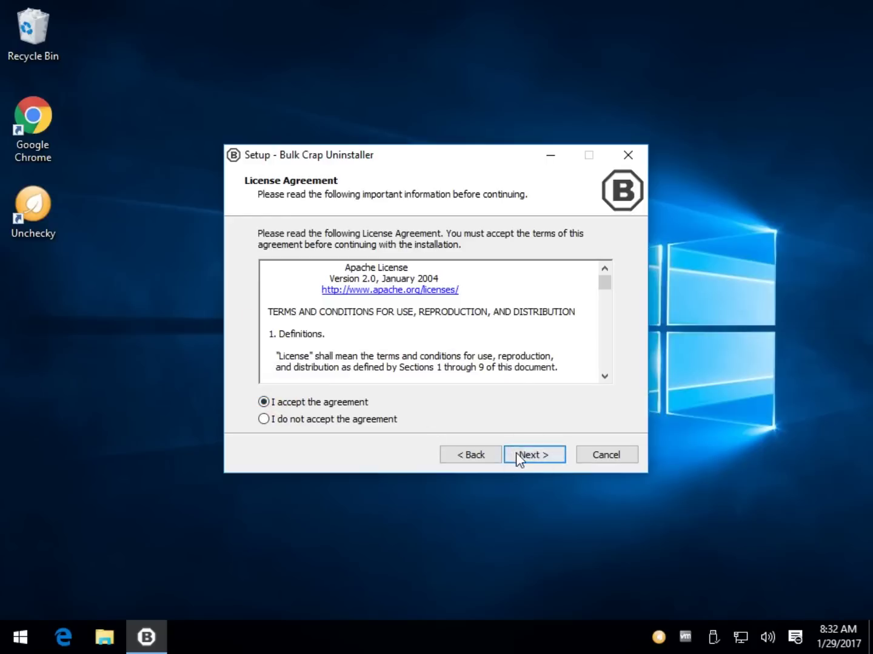
click(515, 455)
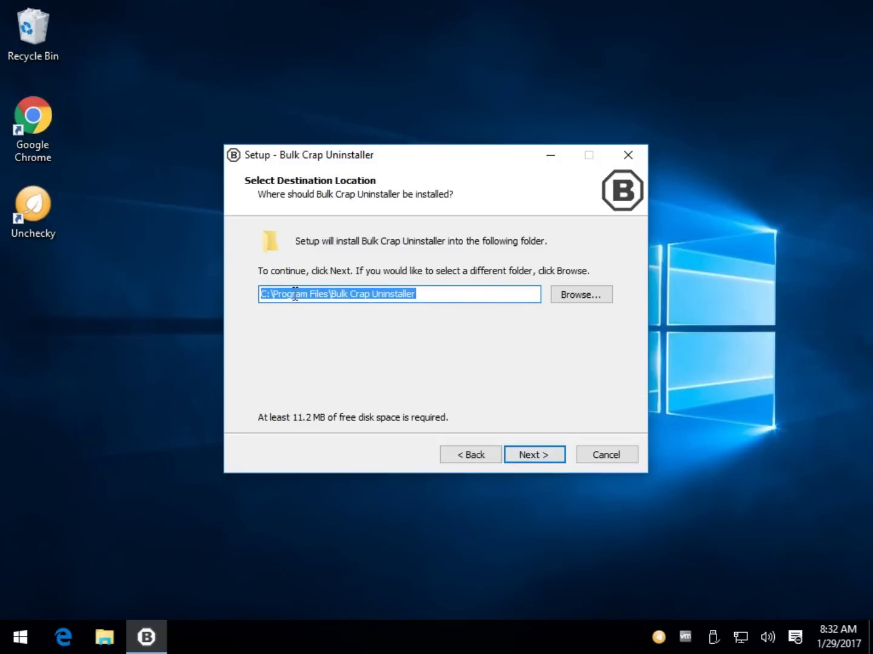
Set the install folder to C:\Bulk Crap Uninstaller, start installing and allow the .NET Framework 3.5 download
click(563, 297)
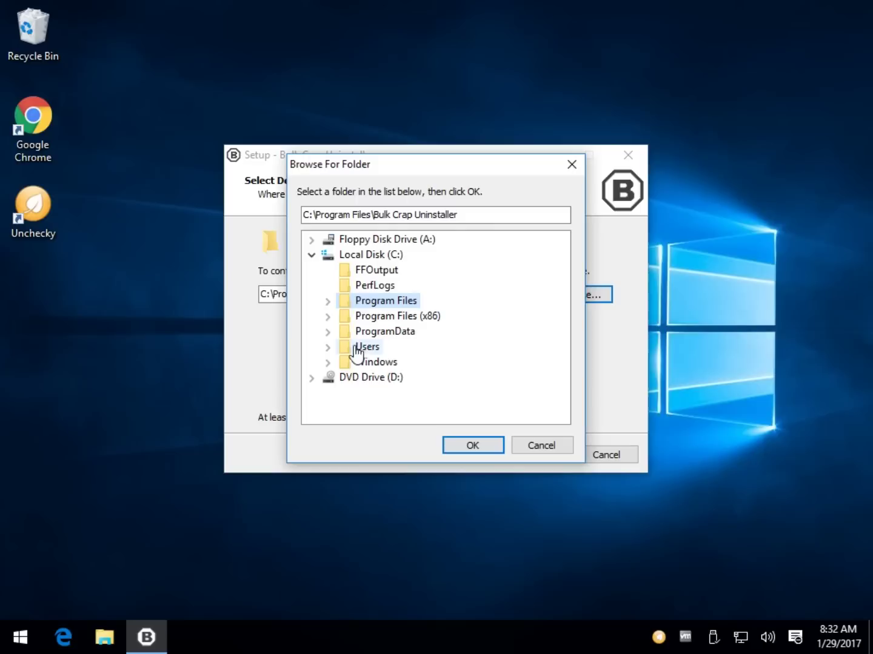
click(389, 254)
click(472, 446)
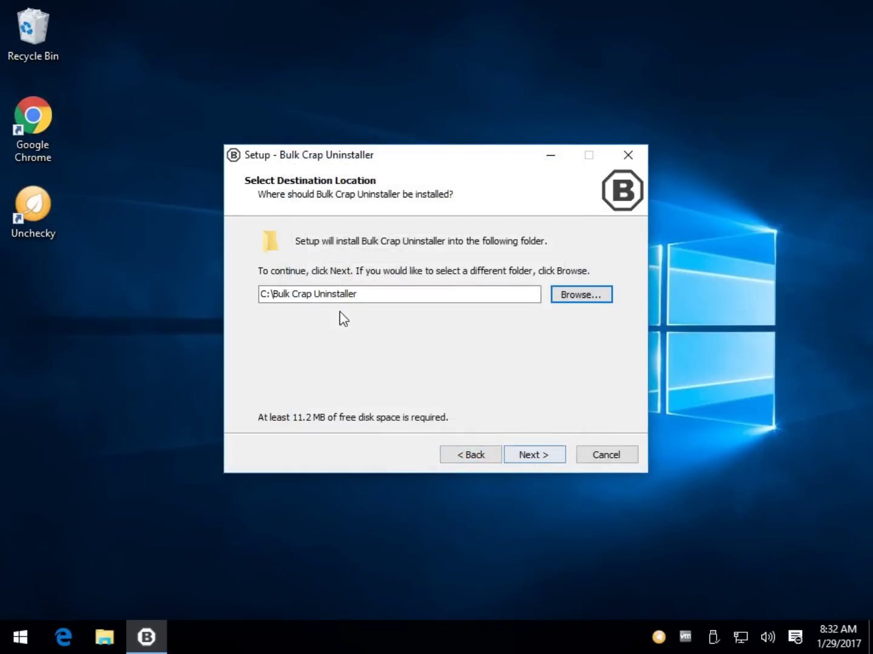
click(533, 454)
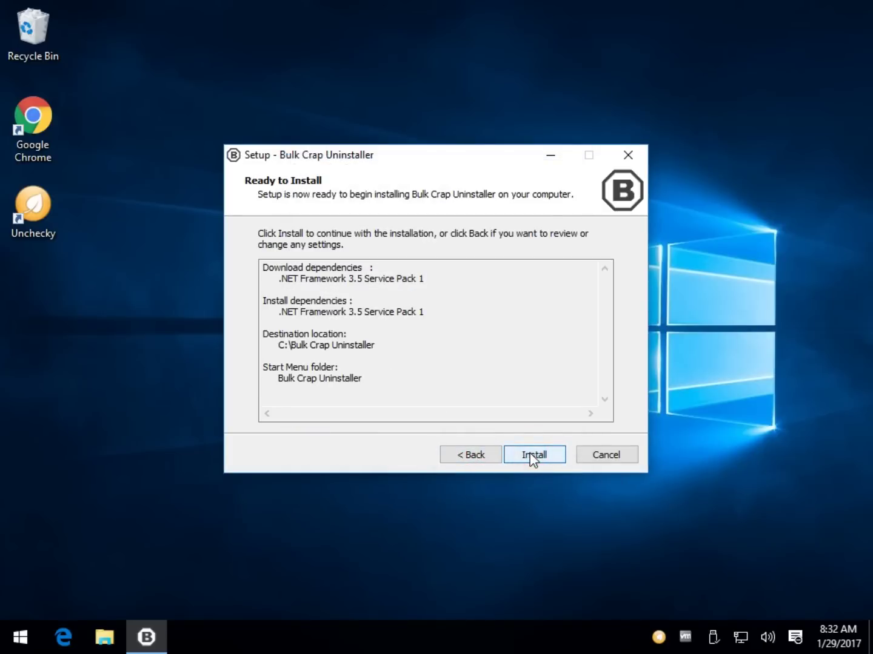
click(532, 455)
click(511, 395)
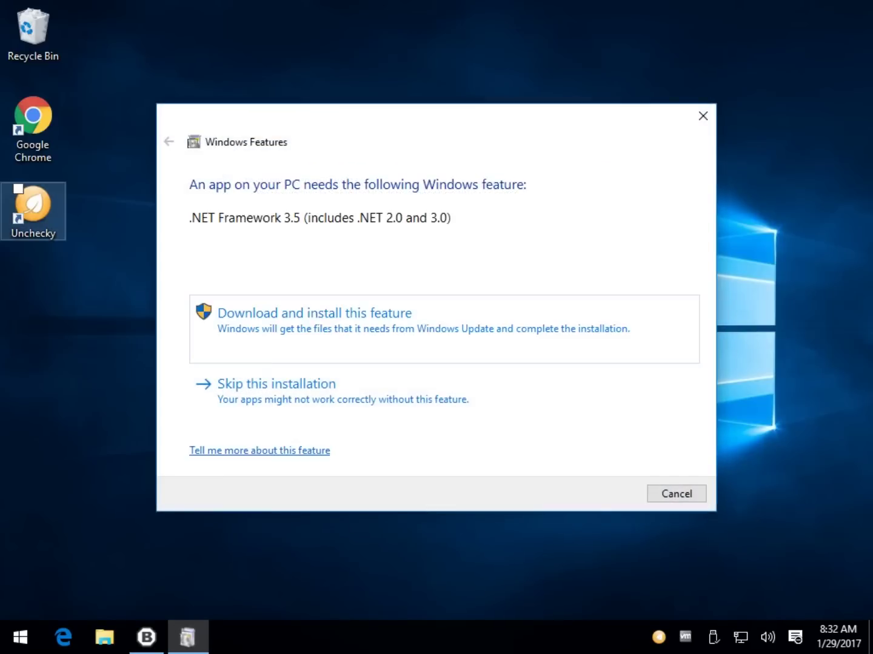
Download and install .NET Framework 3.5 through Windows Features so setup can finish
click(358, 329)
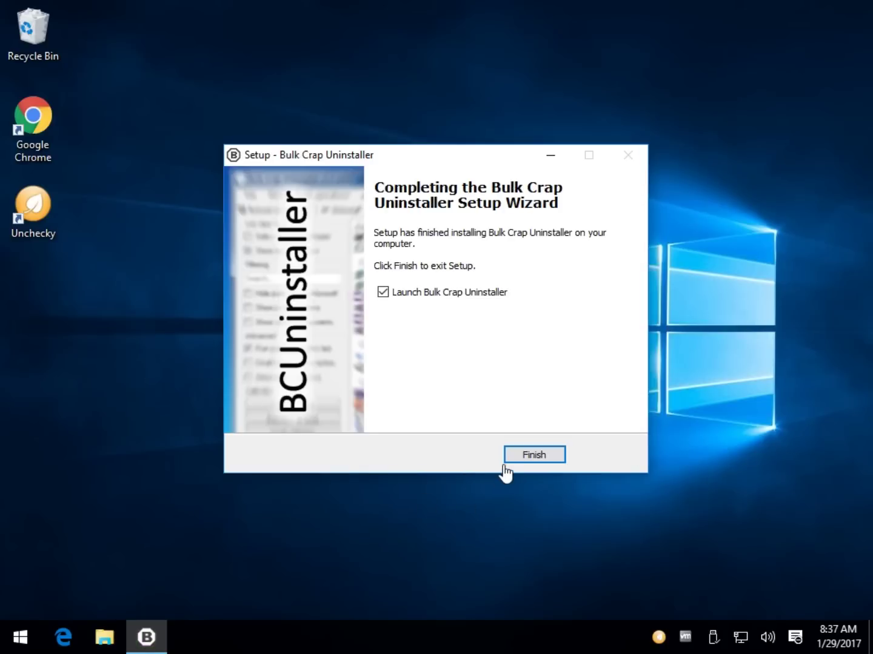
Finish the setup wizard and launch Bulk Crap Uninstaller v3.6.3 Portable [x64]
click(536, 454)
click(537, 453)
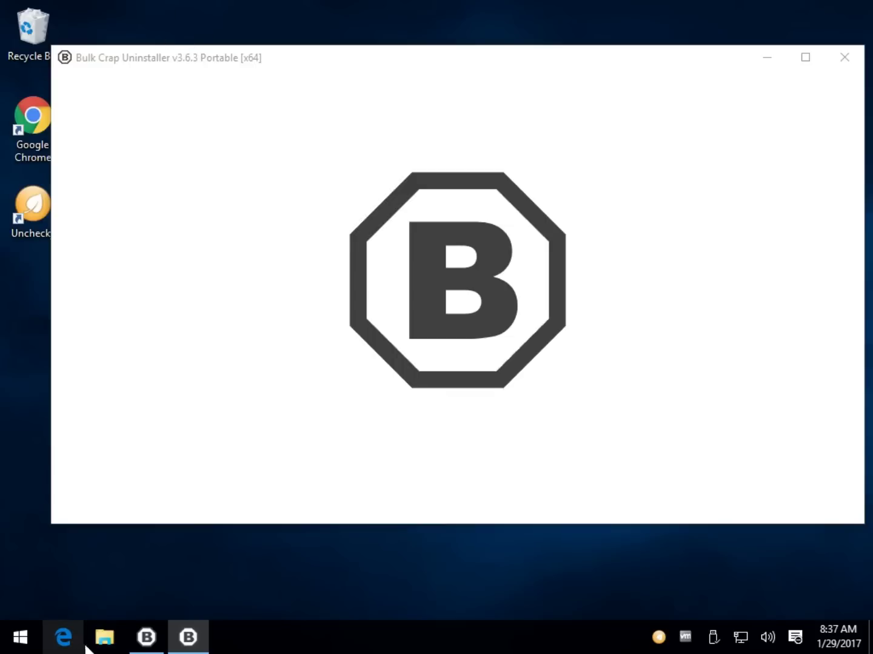
Copy the Bulk Crap Uninstaller folder on Local Disk (C:) in File Explorer, then close Explorer
click(105, 639)
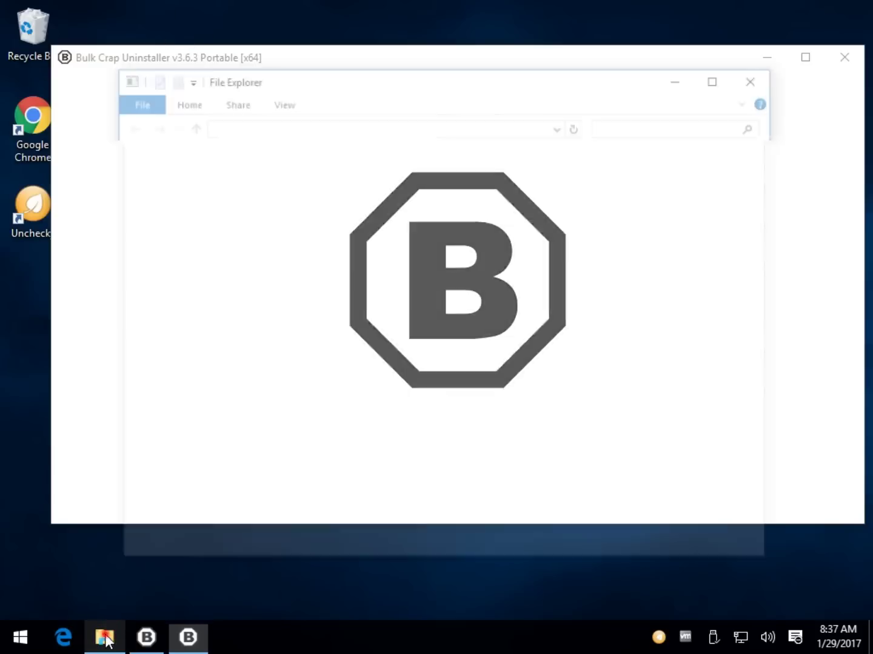
click(106, 637)
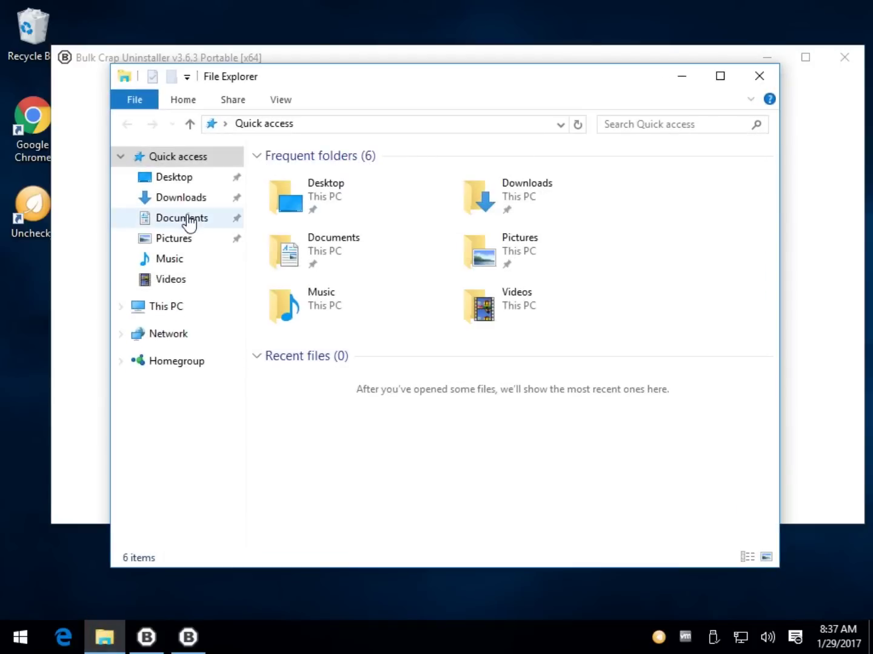
click(121, 306)
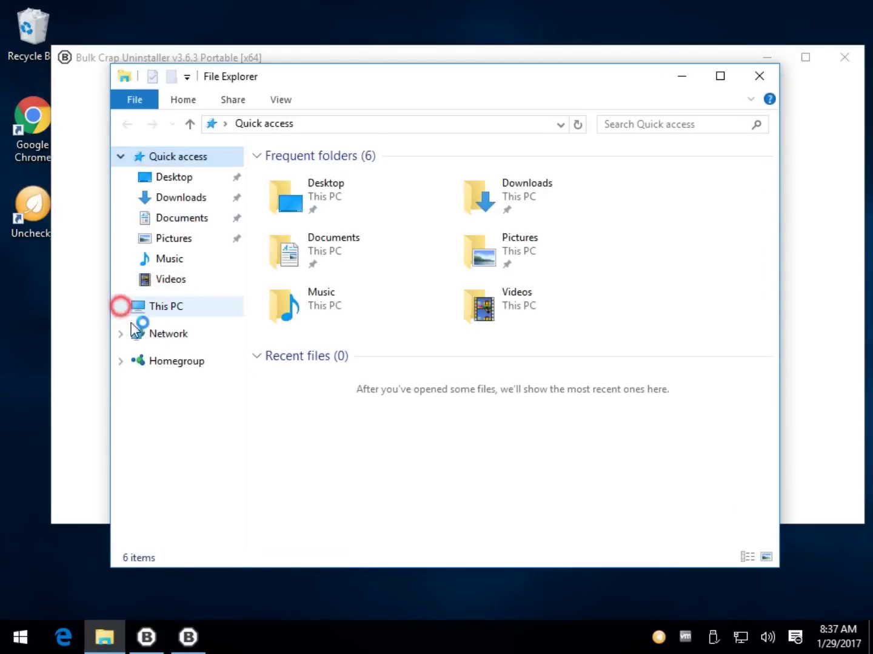
click(179, 449)
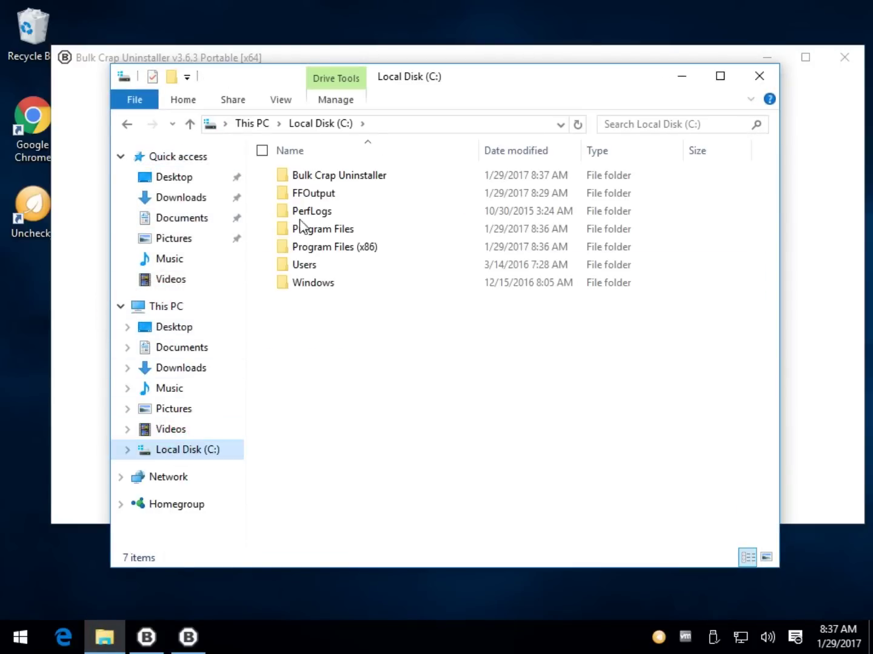
click(346, 177)
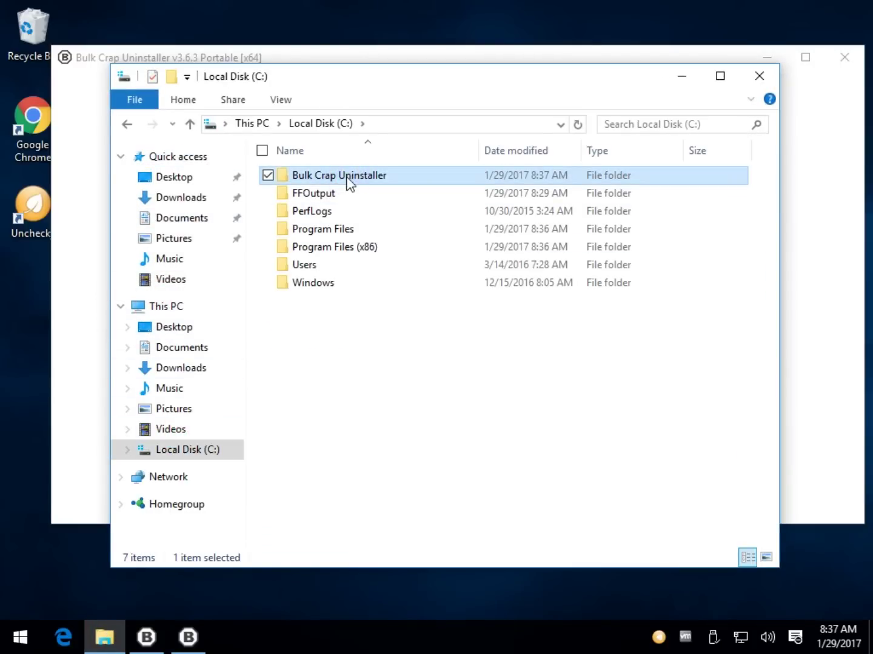
right_click(349, 180)
click(160, 395)
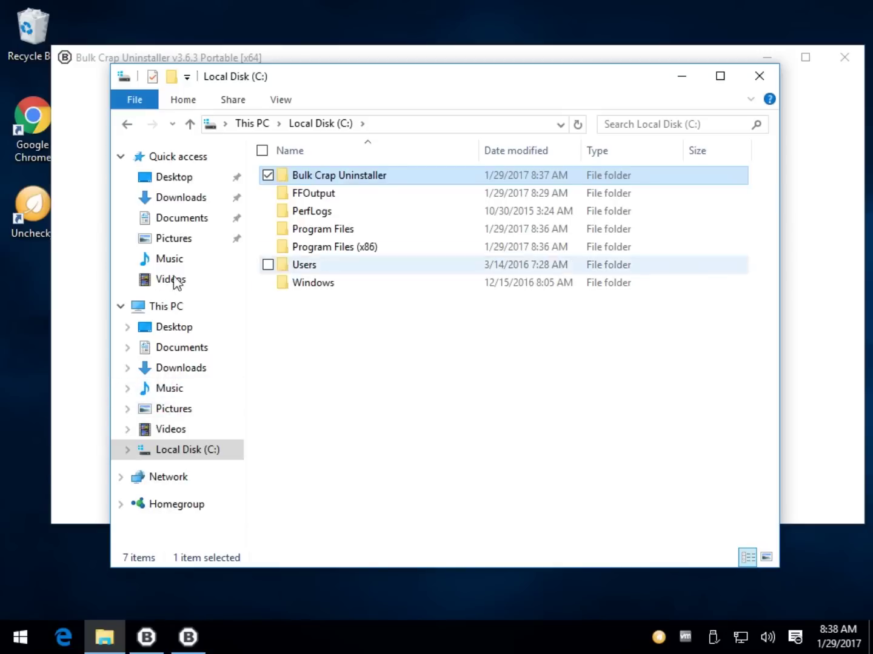
click(759, 73)
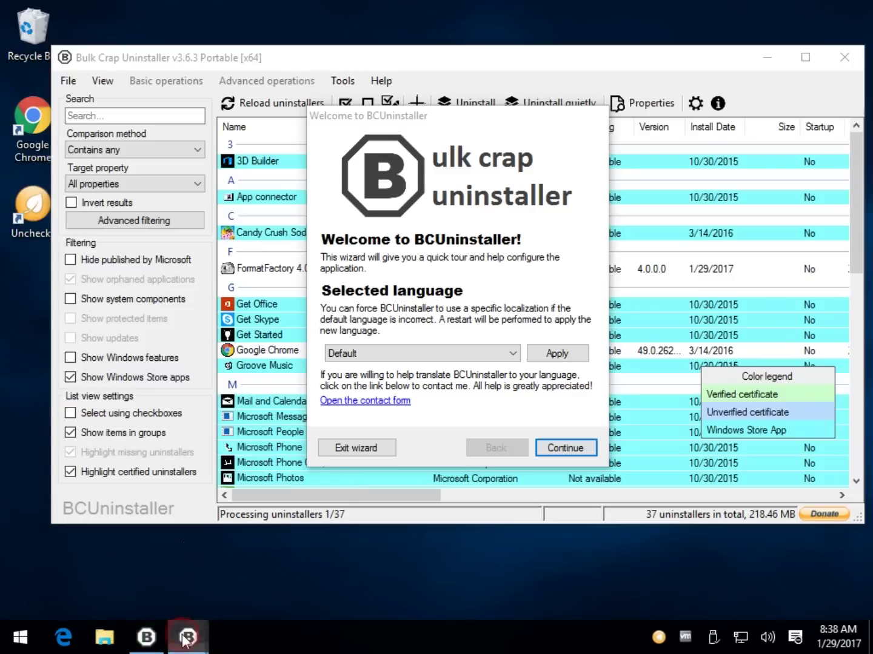
Exit the Bulk Crap Uninstaller welcome wizard
mouse_move(205, 634)
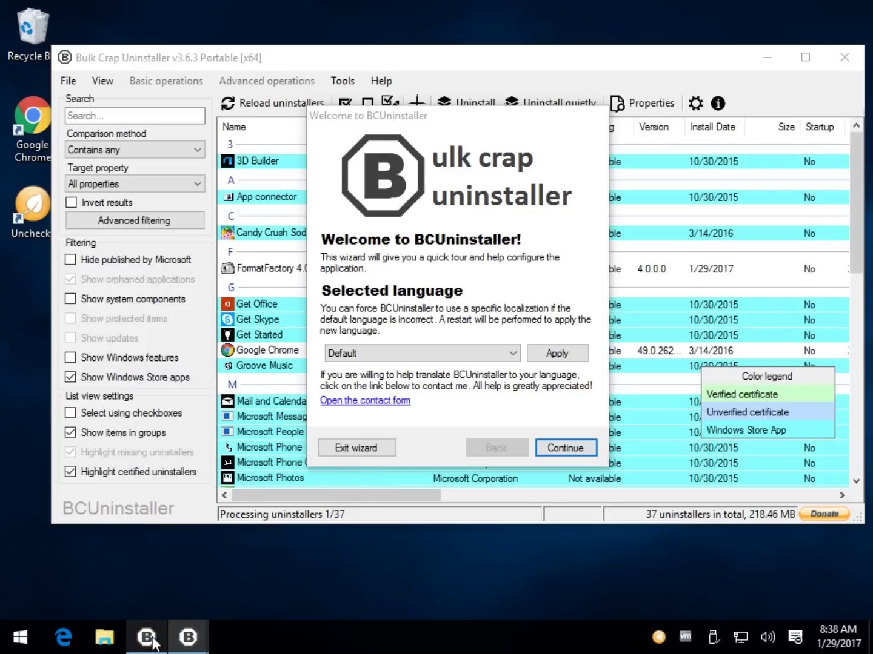
click(512, 128)
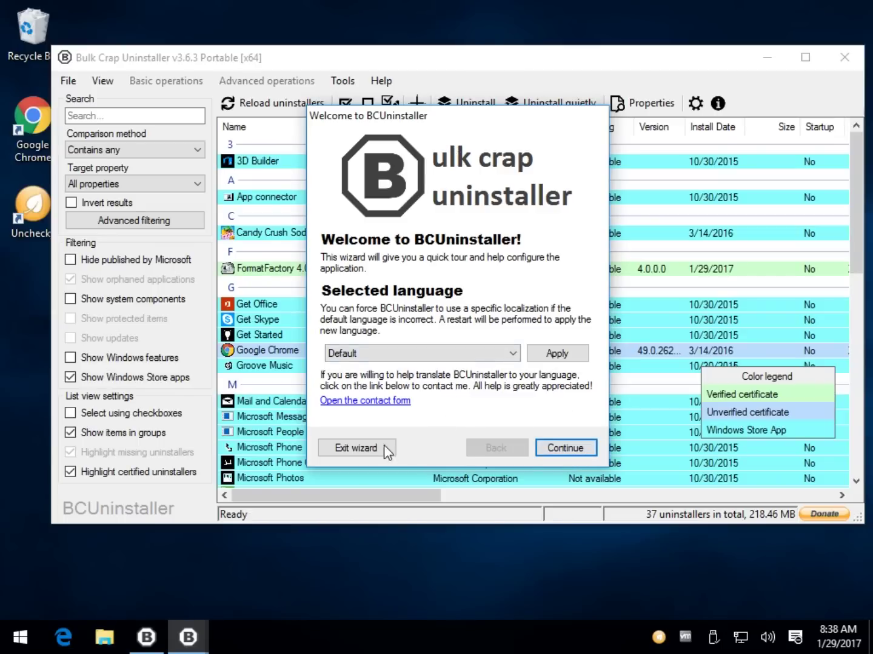
click(363, 449)
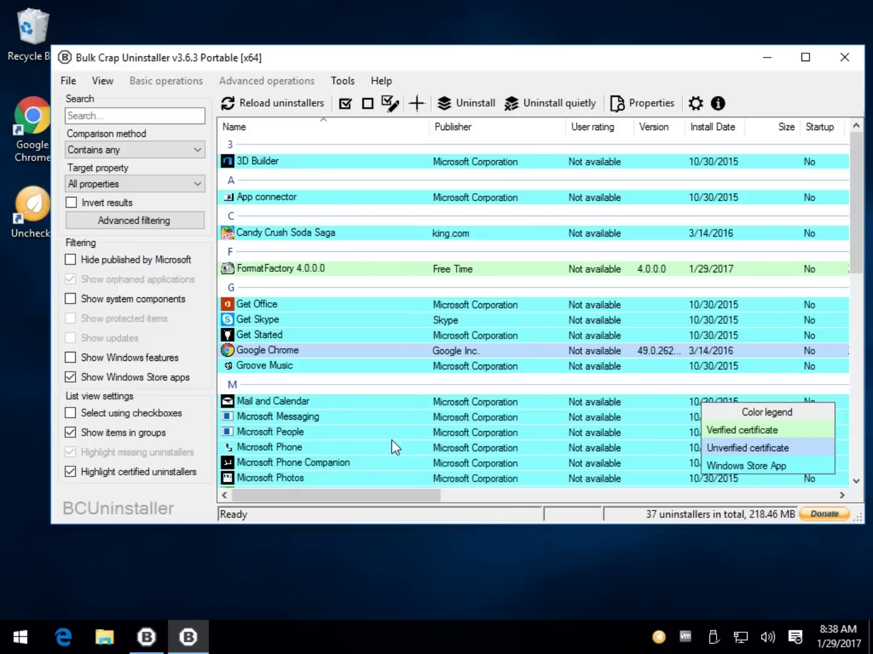
Scroll through the 37 installed programs, including FormatFactory 4.0.0.0, and back to the top
scroll(400, 401, down, 3)
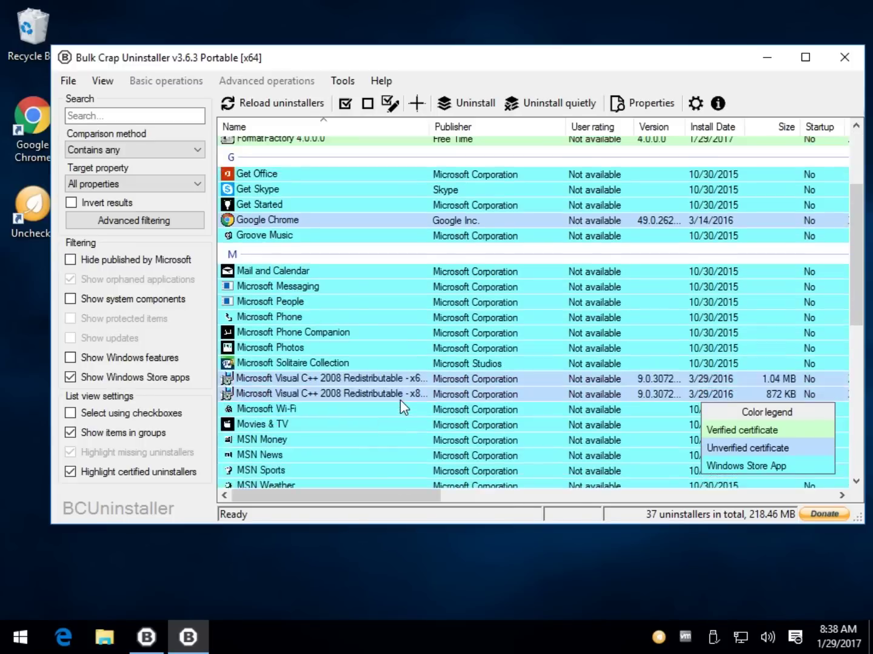
scroll(400, 401, up, 3)
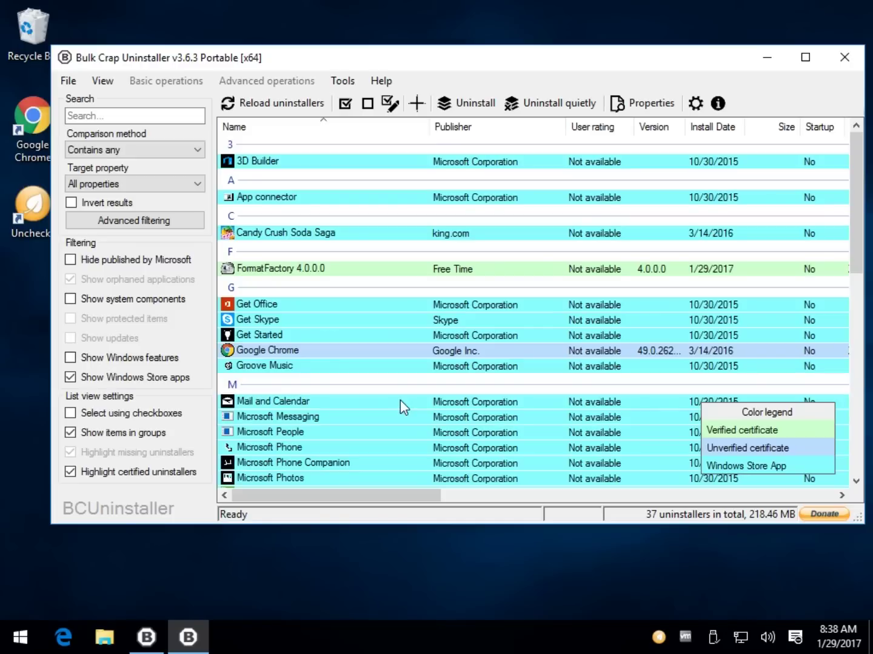
scroll(400, 394, down, 3)
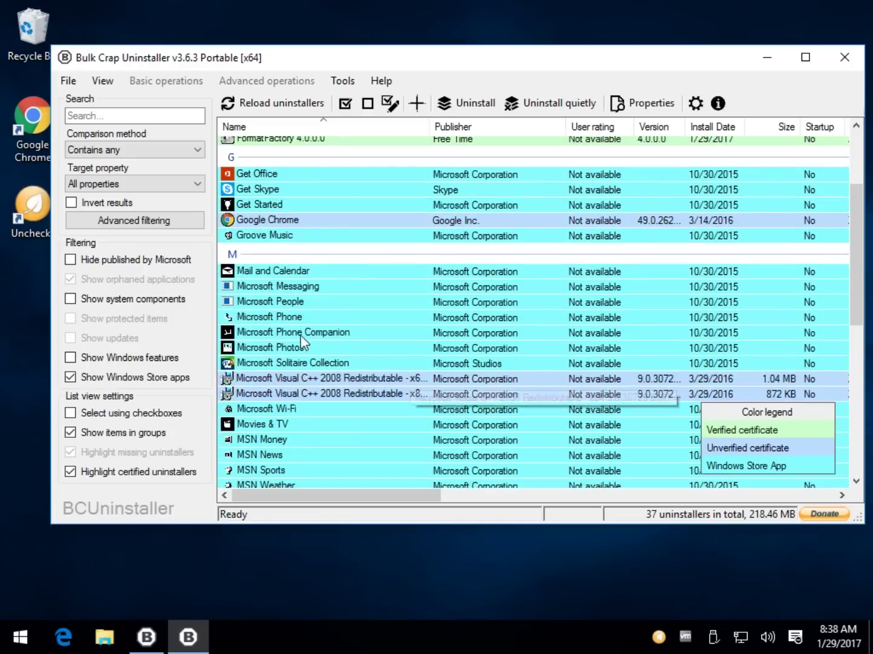
scroll(296, 302, down, 3)
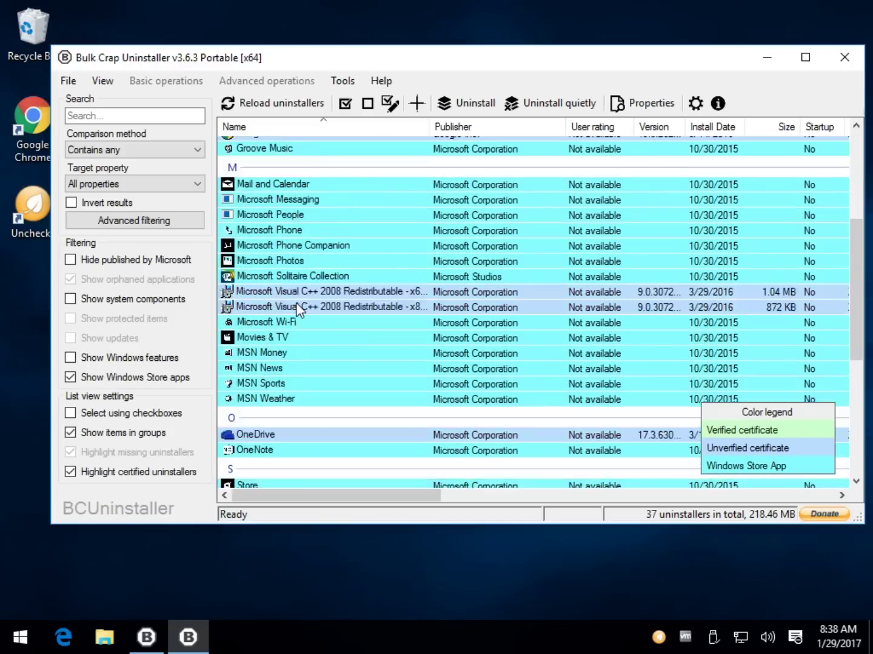
scroll(297, 305, down, 5)
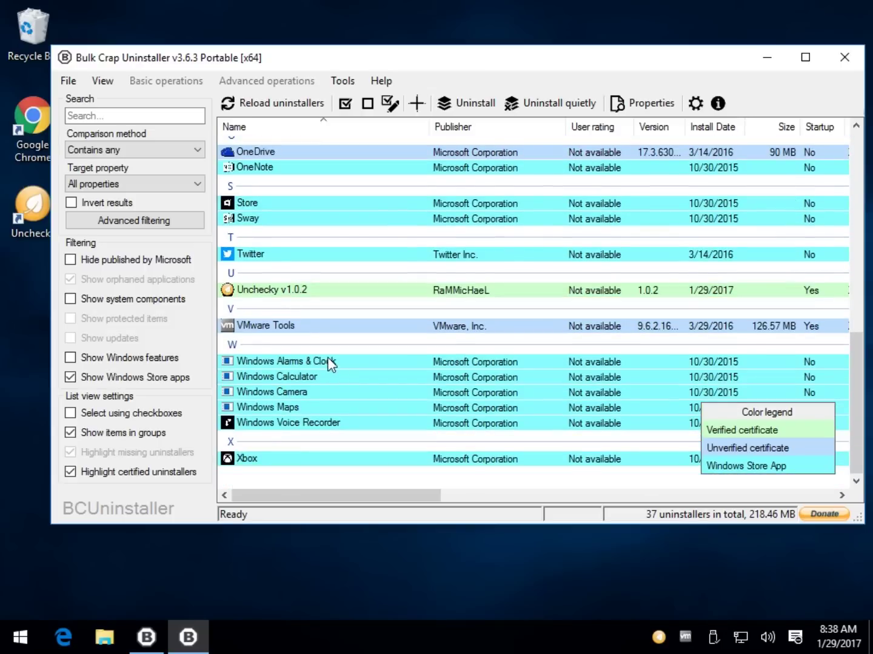
scroll(328, 359, up, 8)
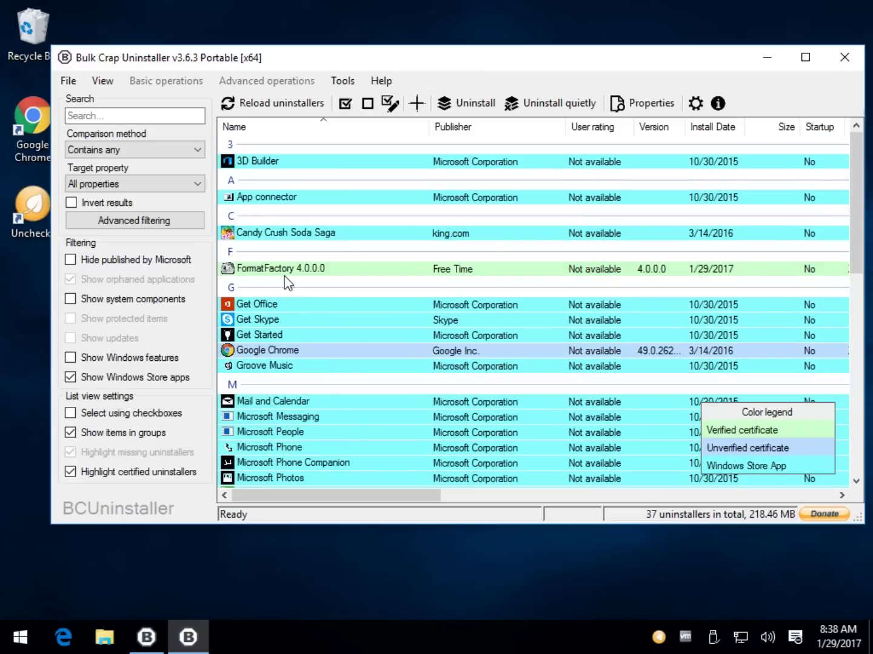
Select the 3D Builder entry, then restart the setup wizard from the help menu
click(355, 235)
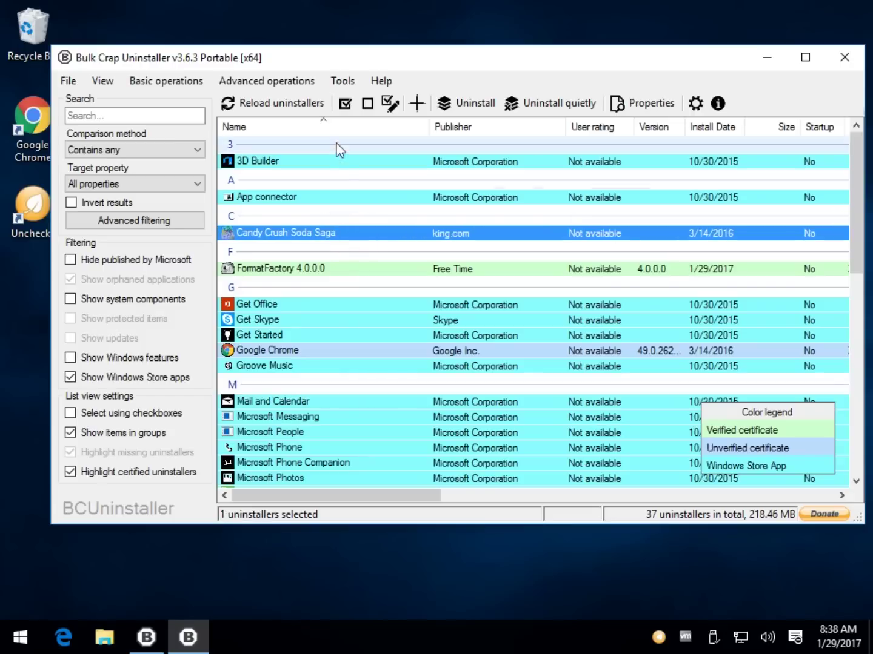
click(351, 161)
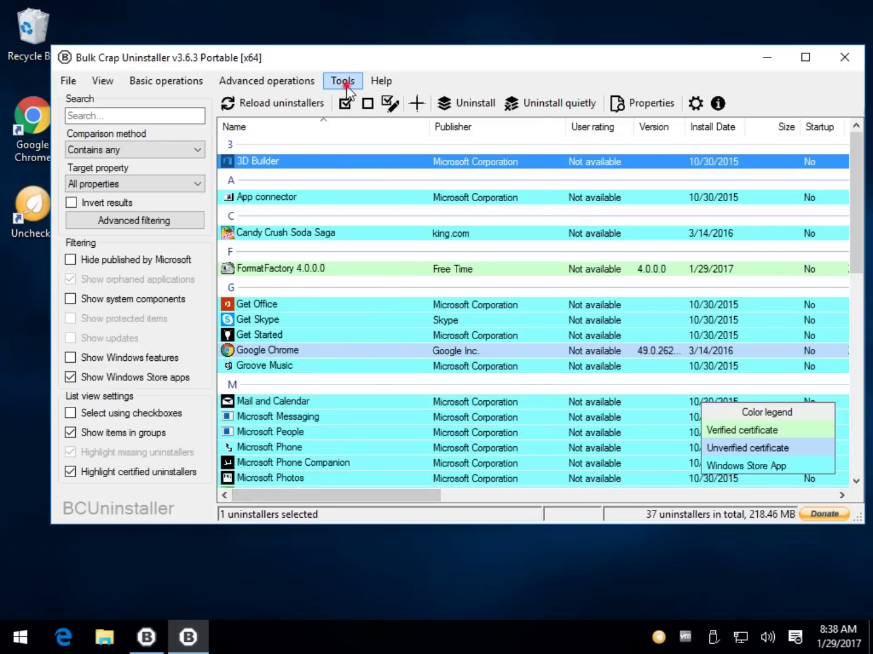
click(378, 84)
mouse_move(358, 85)
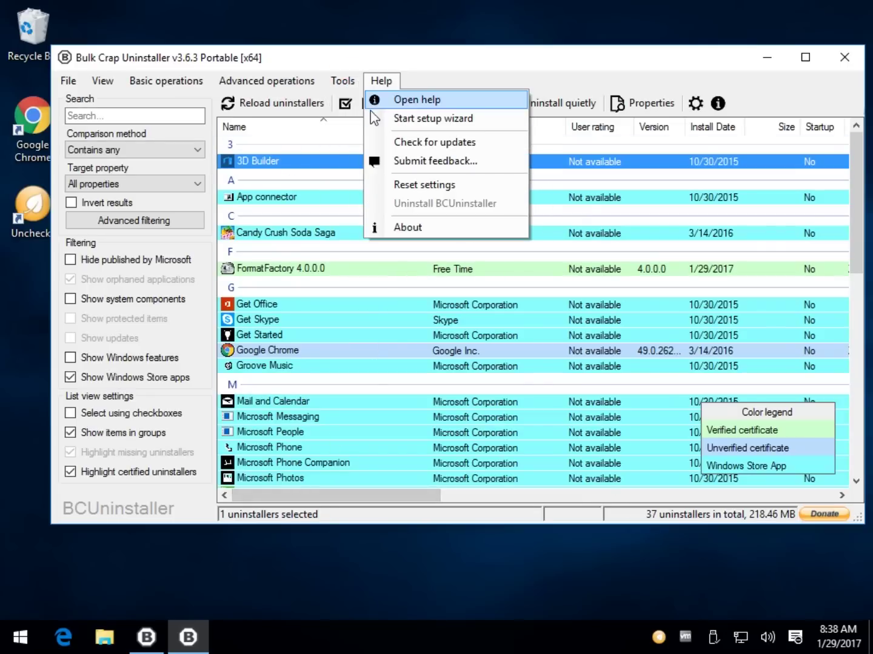
click(408, 119)
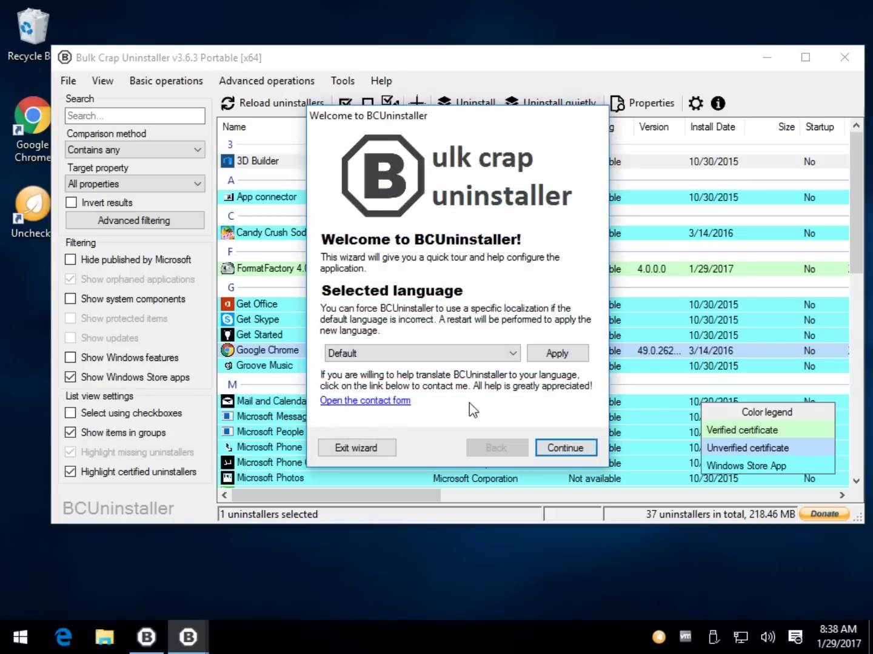
Continue through the list view, advanced, corrupted uninstallers and network access pages, then finish setup
click(565, 449)
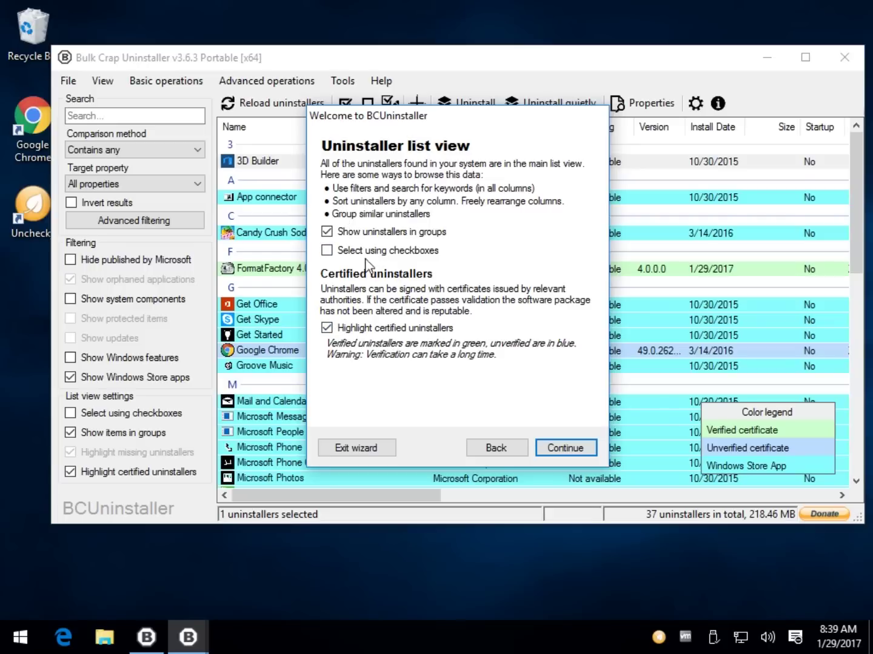
click(562, 447)
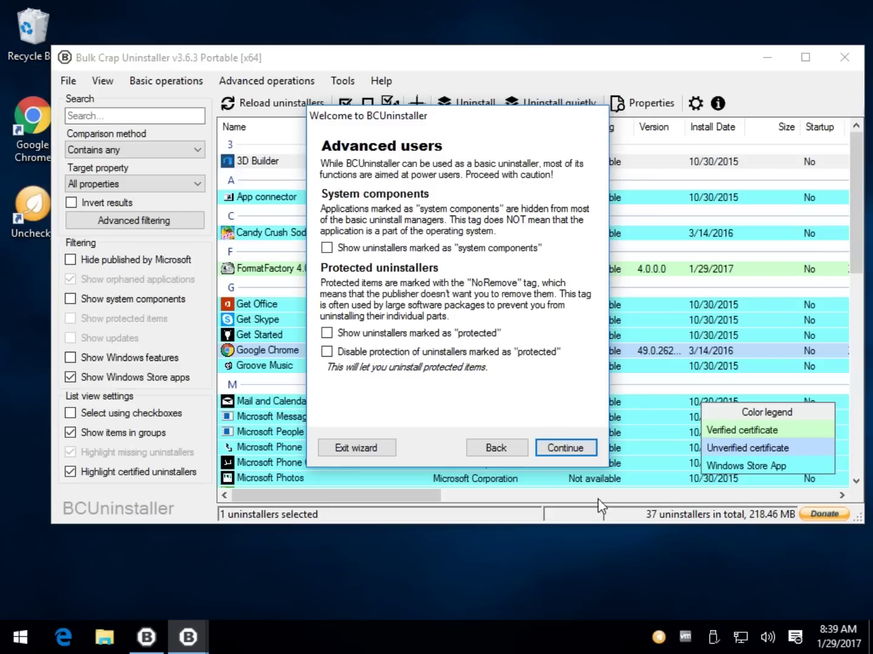
click(576, 457)
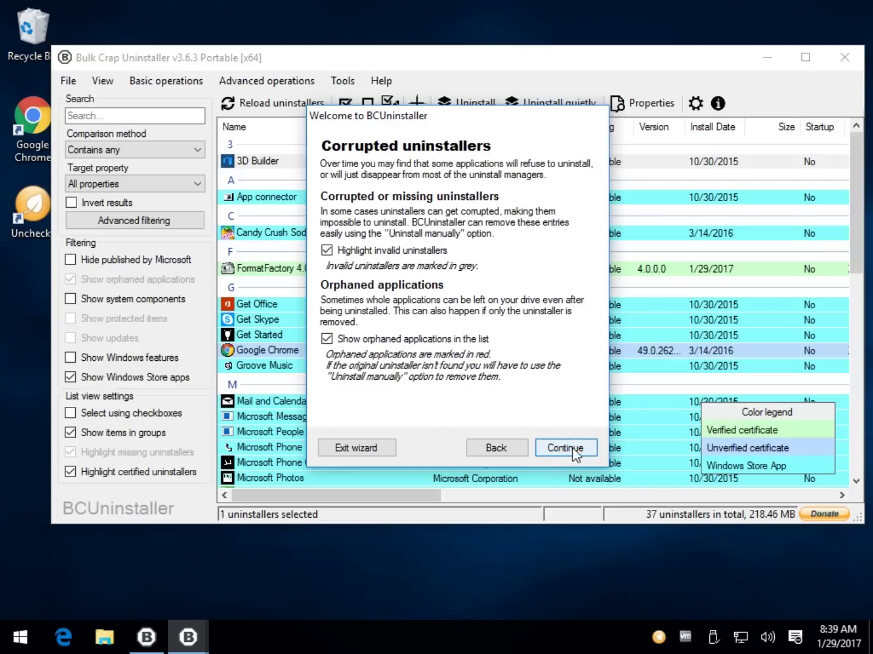
click(573, 455)
click(572, 456)
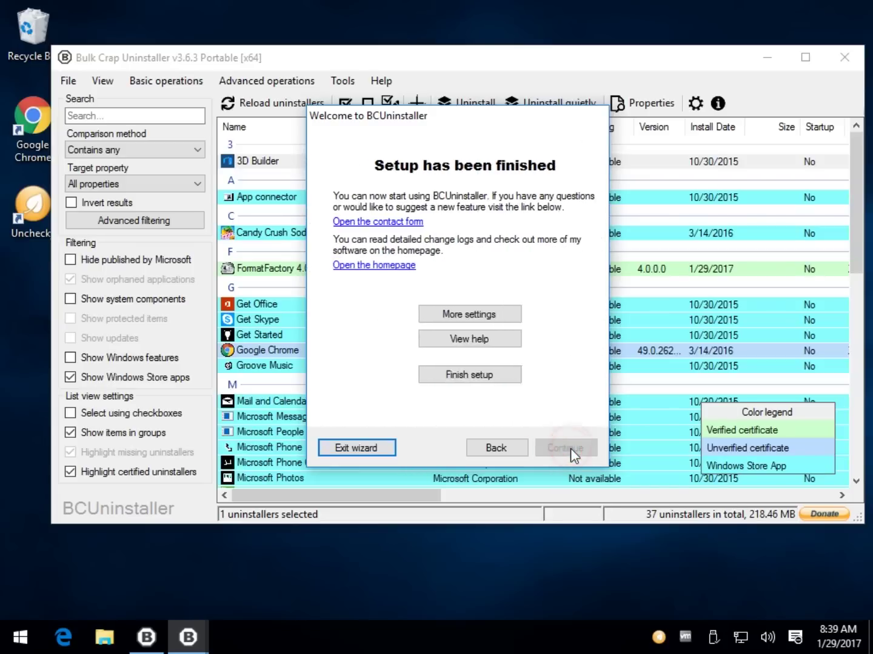
click(477, 379)
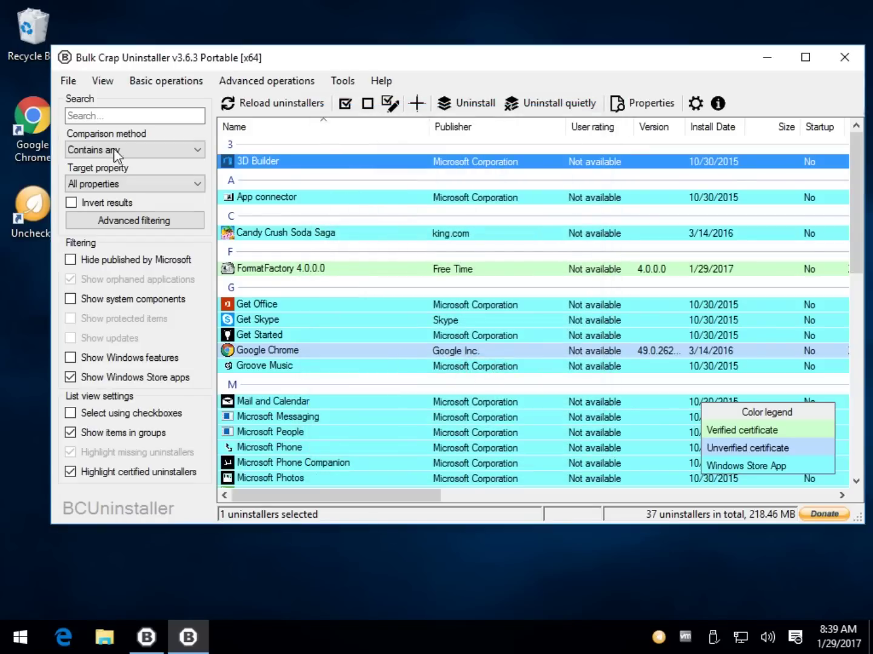
click(118, 115)
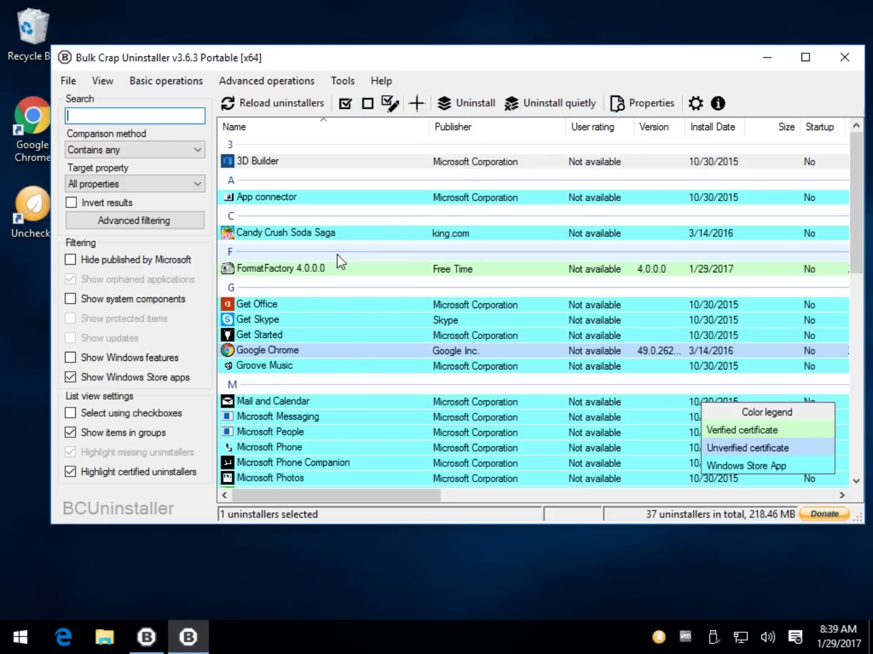
Uninstall FormatFactory 4.0.0.0 without a restore point, confirming removal in its own uninstaller
click(332, 271)
right_click(331, 271)
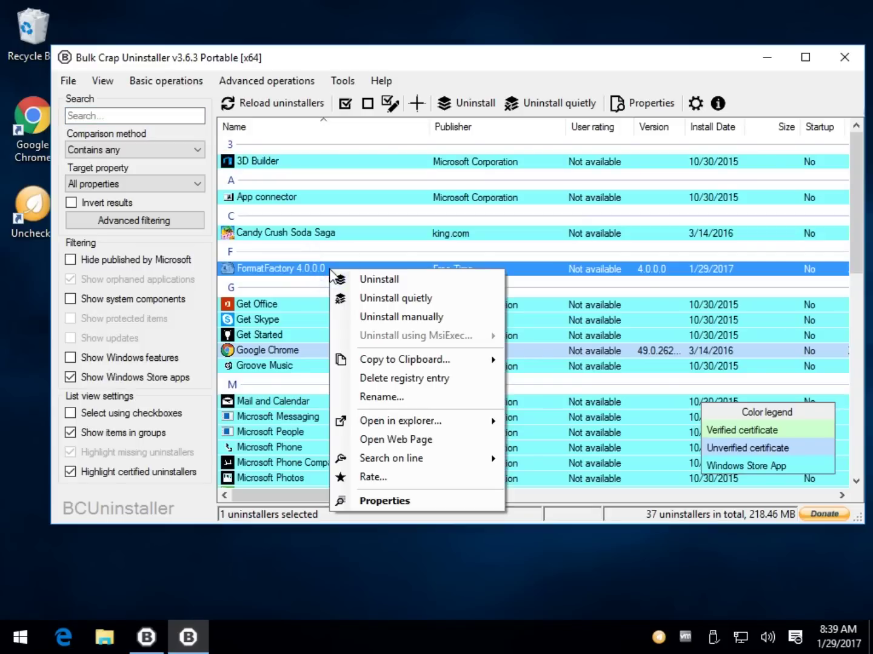
click(398, 281)
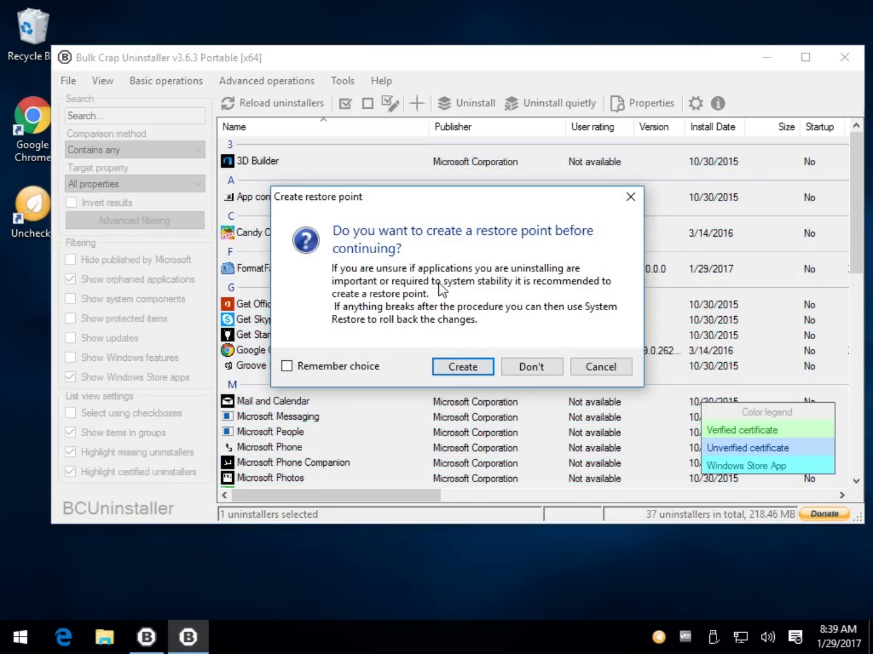
click(531, 367)
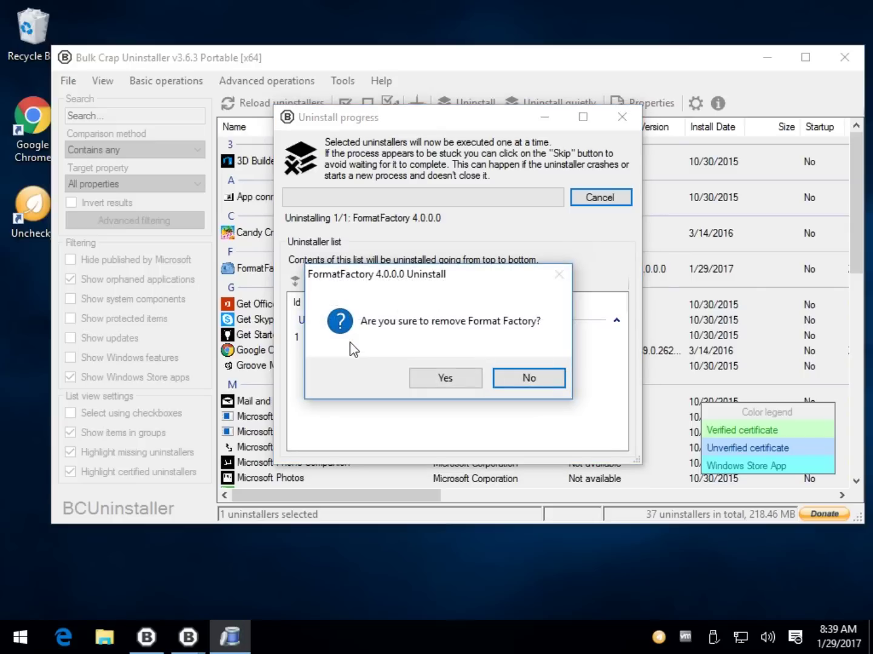
click(448, 380)
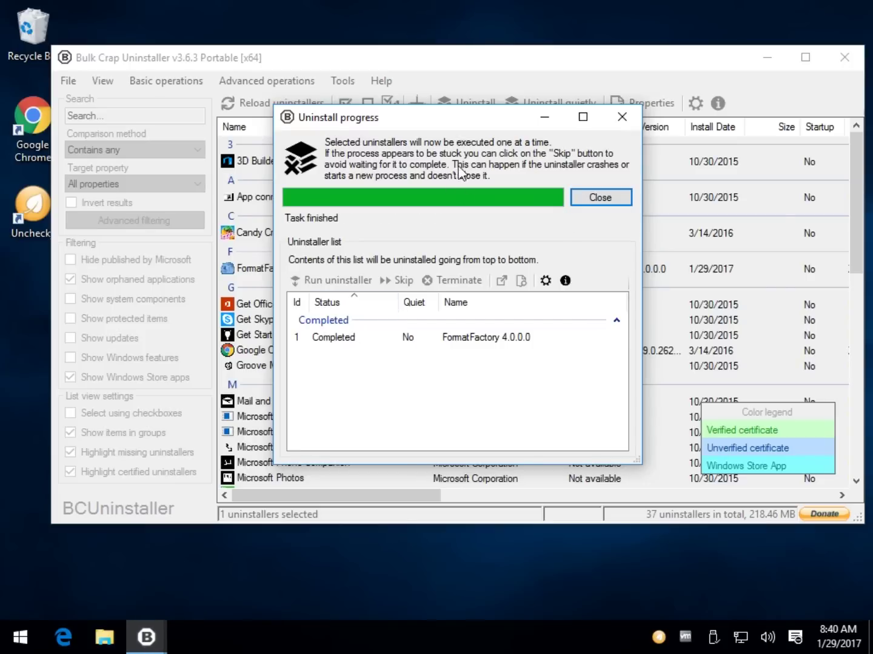
Close the finished uninstall progress and run the leftover search, which finds five registry keys
click(598, 200)
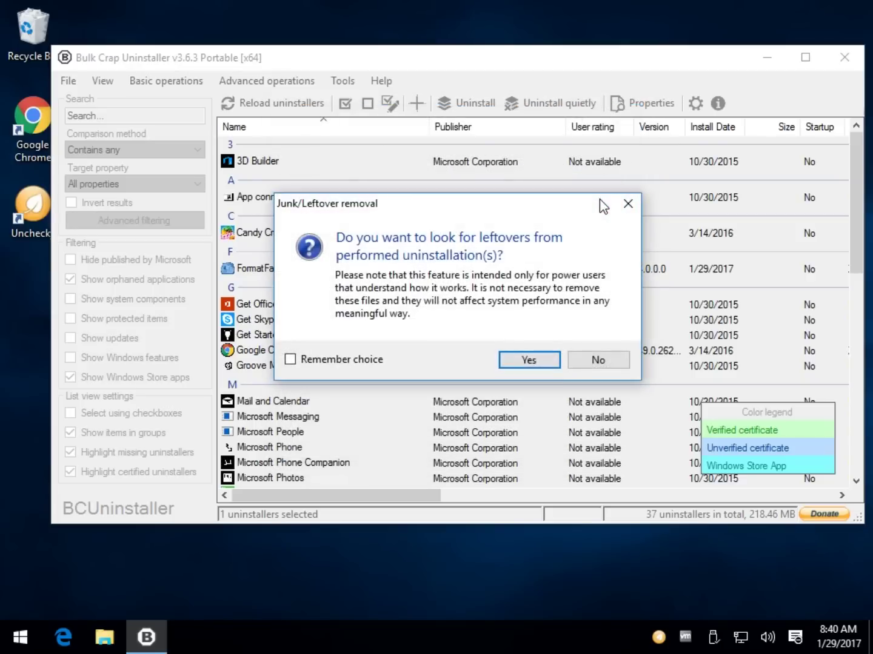
click(529, 362)
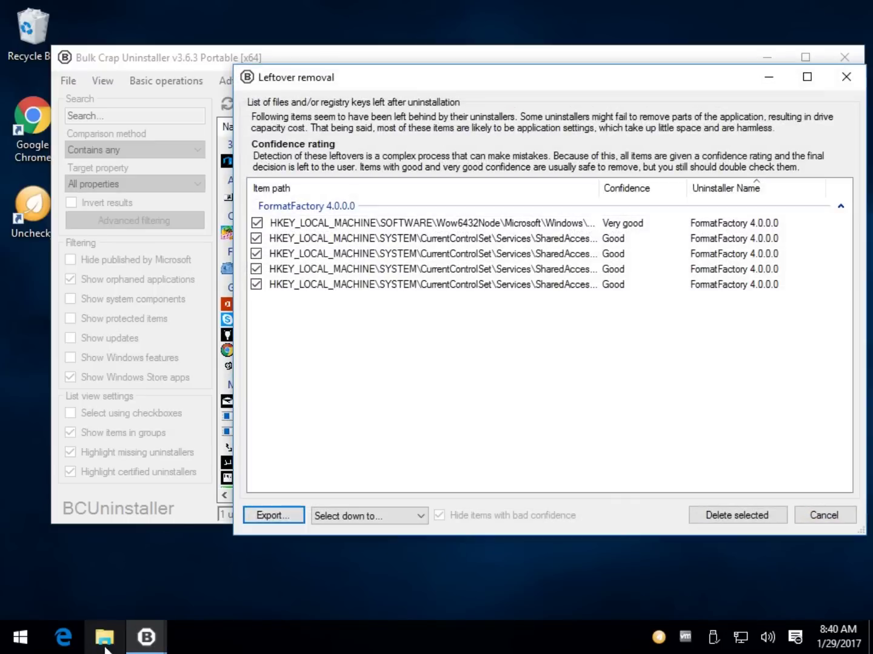
click(100, 640)
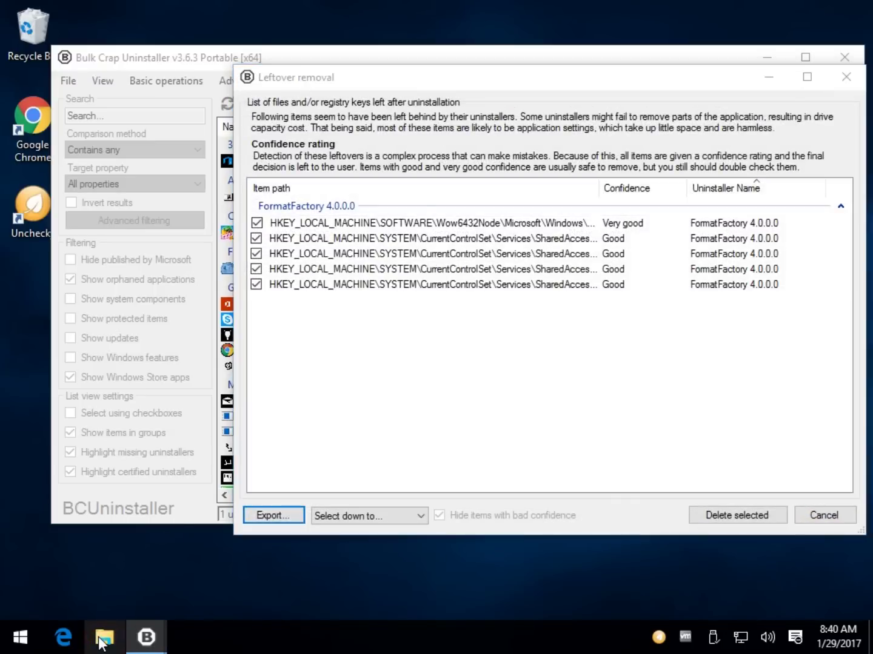
Browse drive C to the Bulk Crap Uninstaller and FFOutput folders, confirm FFOutput is empty, then close Explorer
click(124, 447)
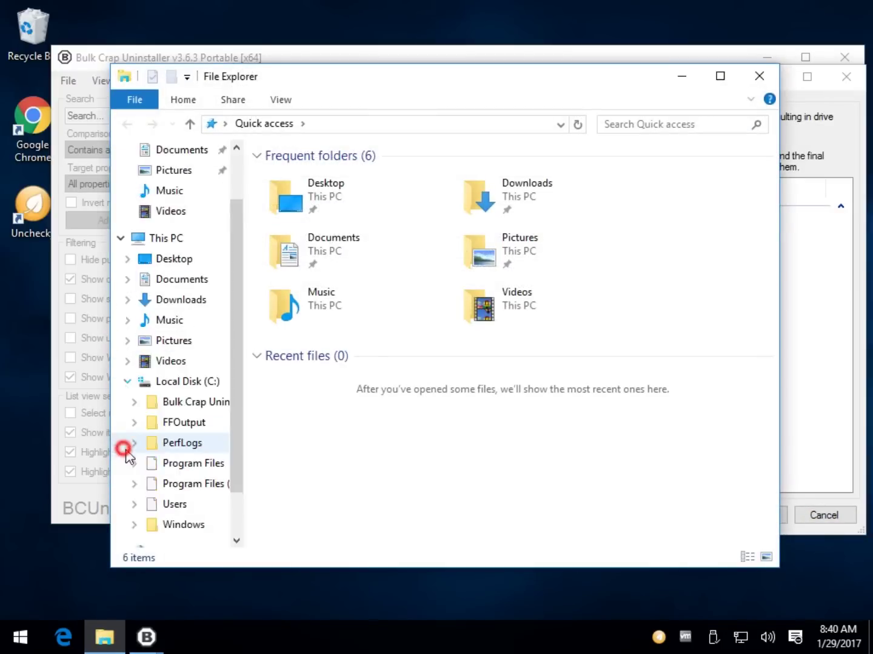
click(178, 403)
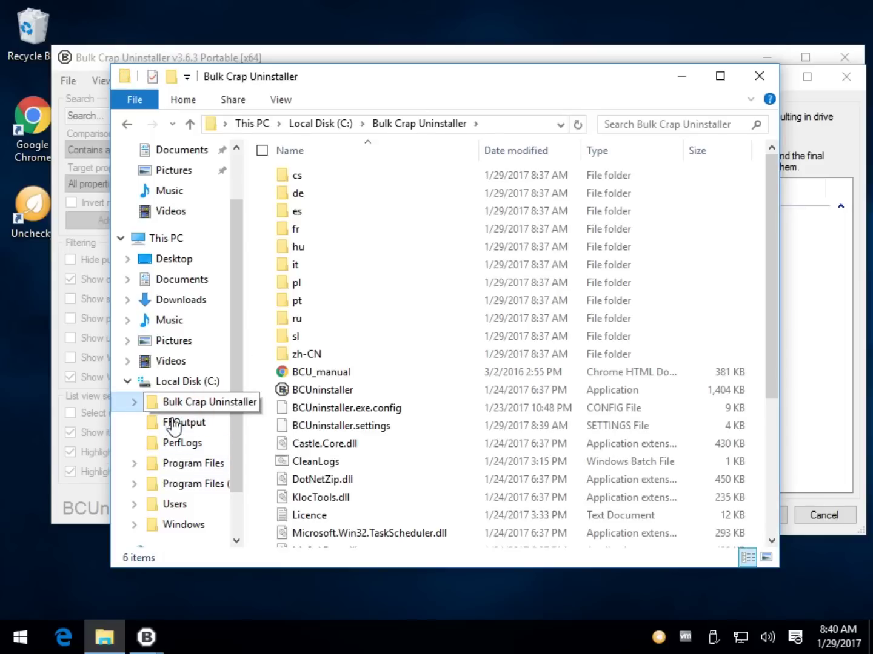
click(178, 427)
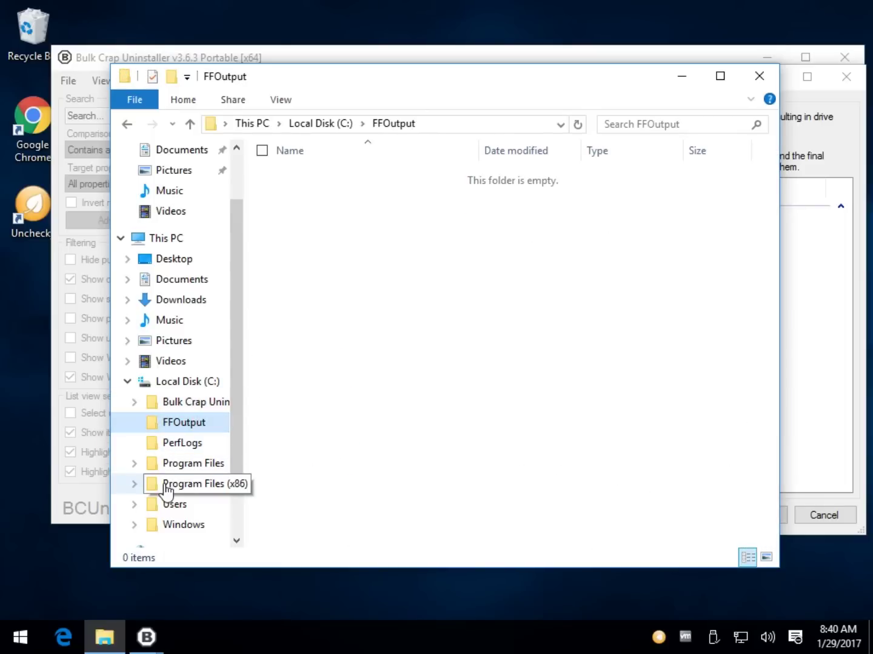
click(757, 76)
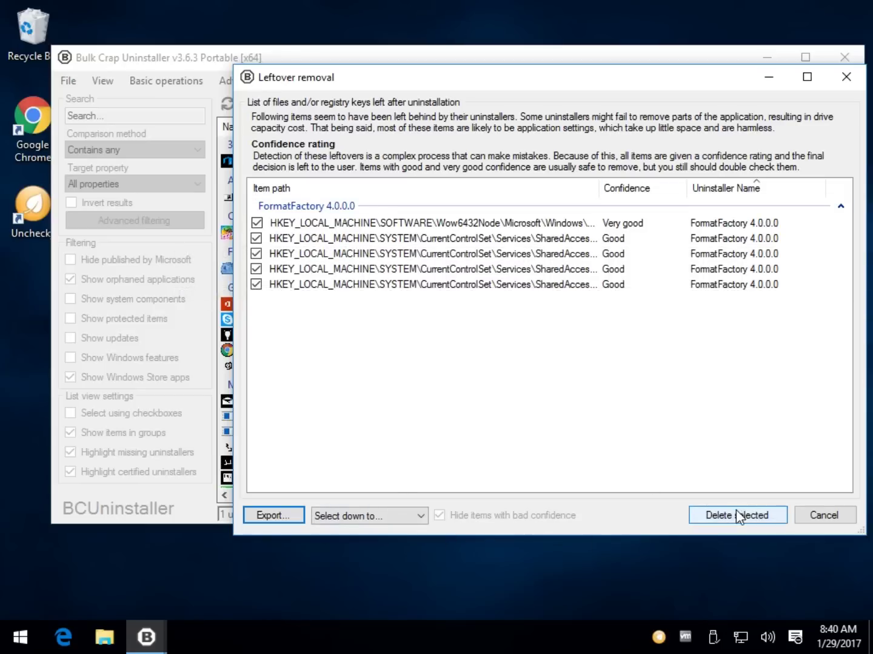
Delete all five checked FormatFactory leftover registry keys without creating a registry backup
click(360, 519)
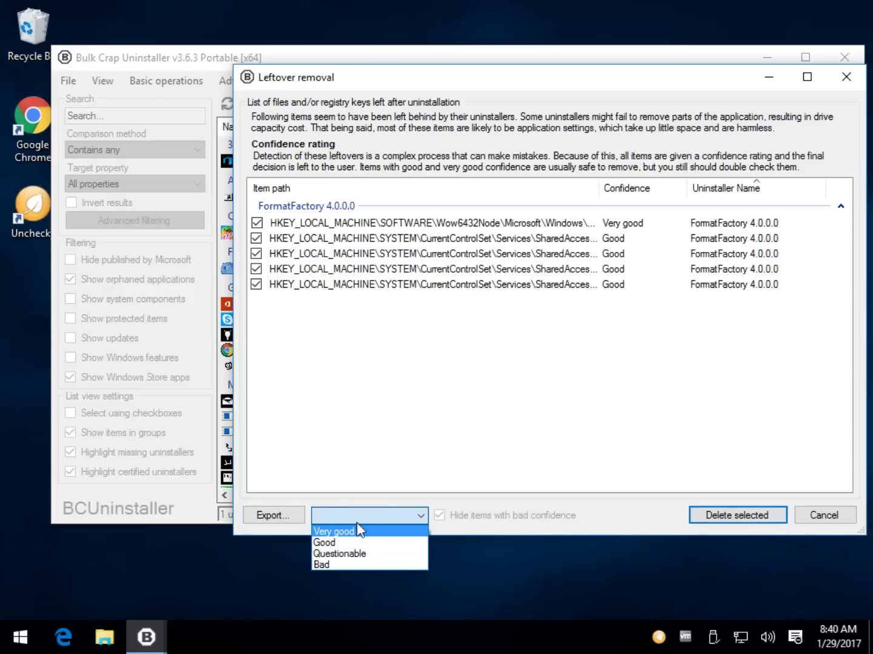
click(362, 515)
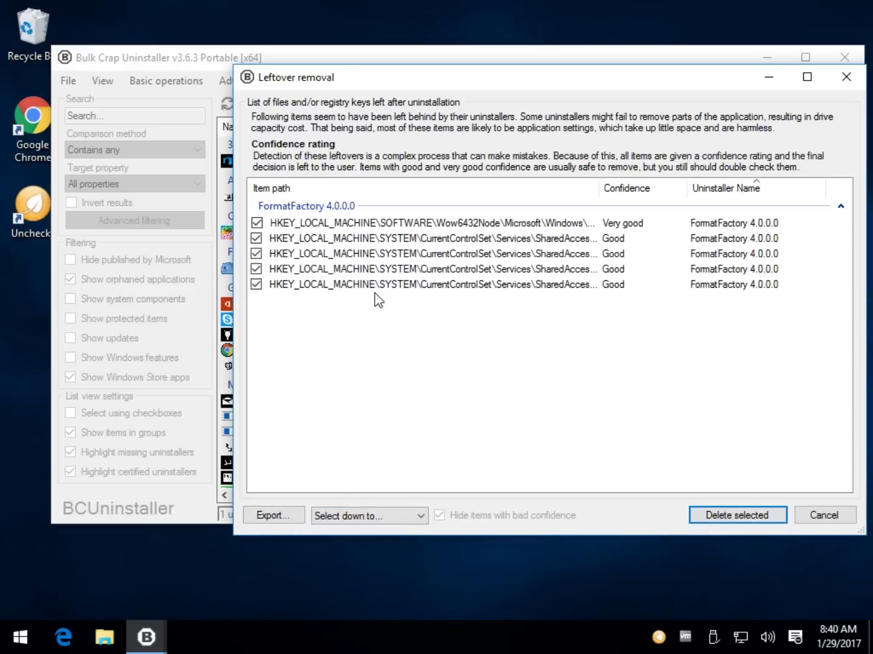
click(732, 516)
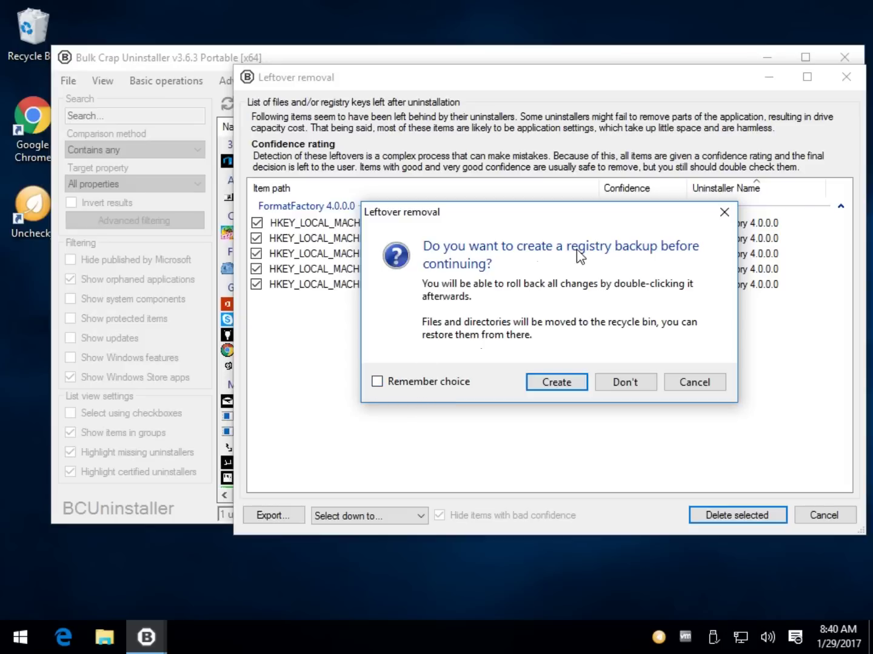
click(629, 383)
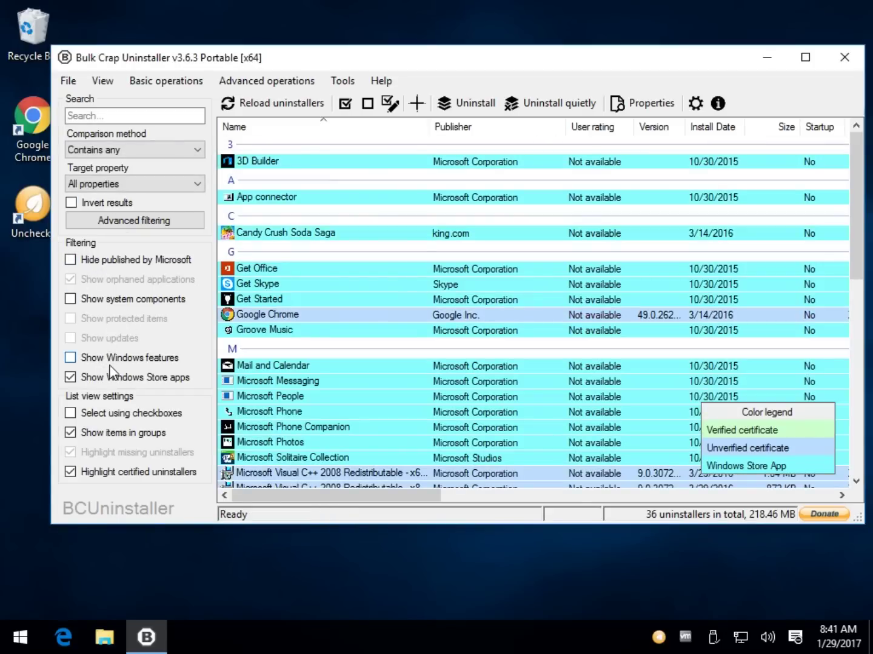
Enable Show Windows features so the list shows 54 entries, including Internet Explorer 11 in purple
click(70, 357)
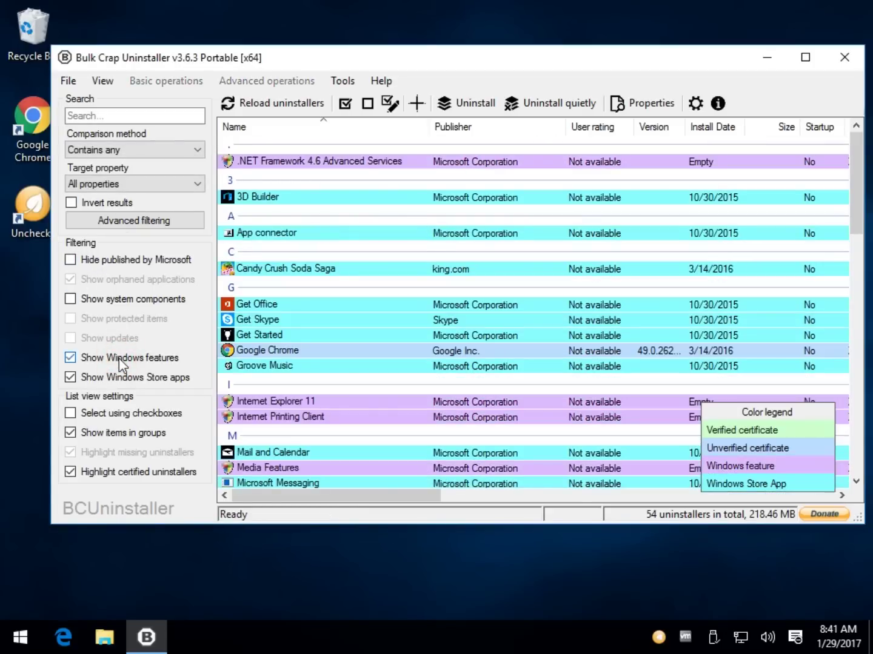
click(71, 358)
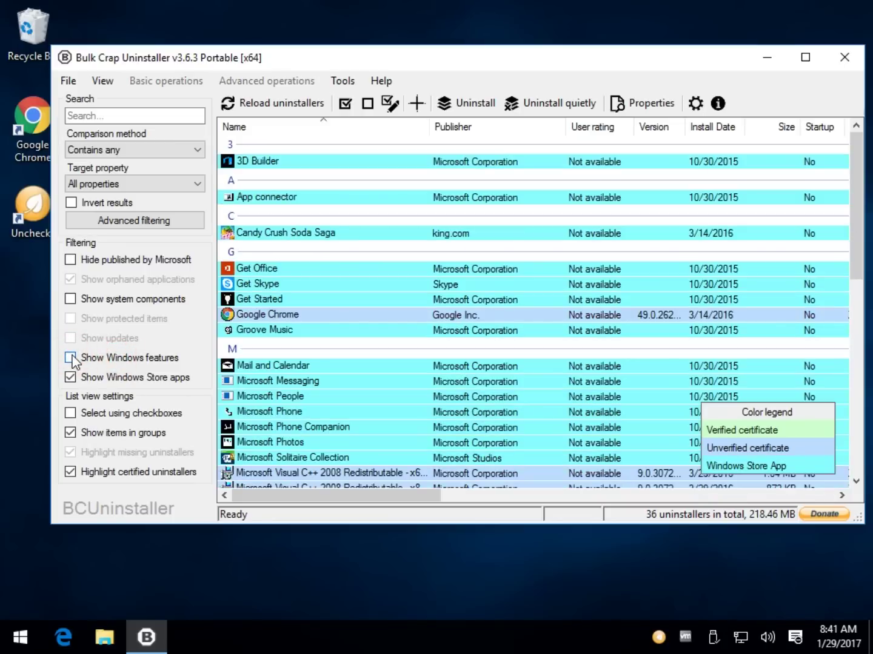
click(71, 357)
click(71, 358)
double_click(72, 357)
click(97, 362)
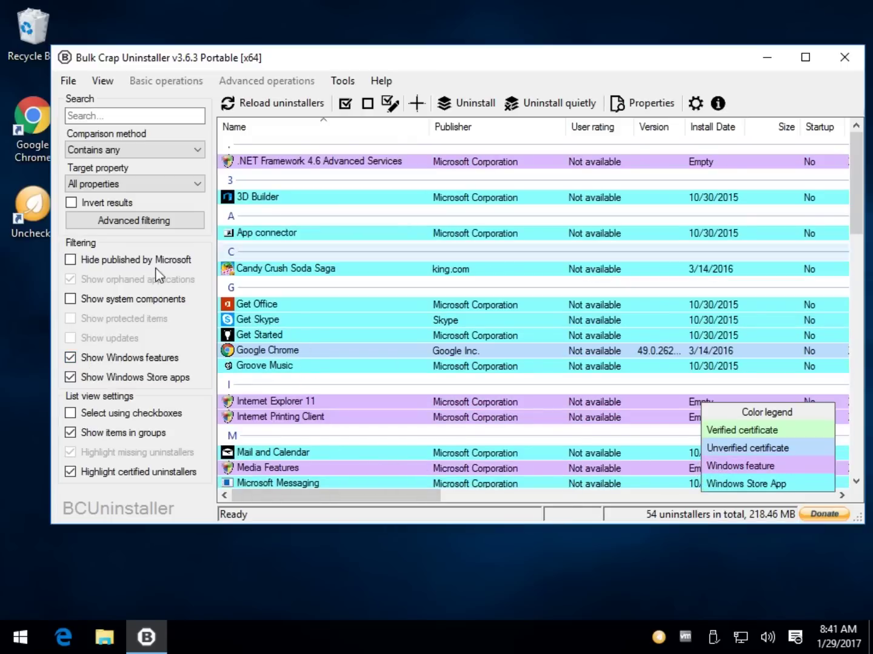
scroll(354, 322, down, 4)
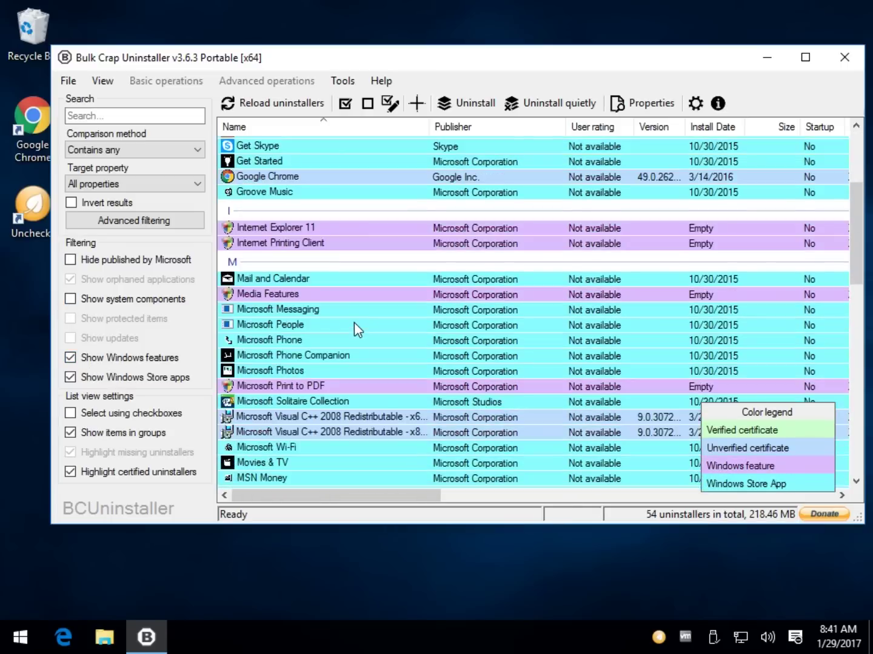
scroll(322, 363, down, 6)
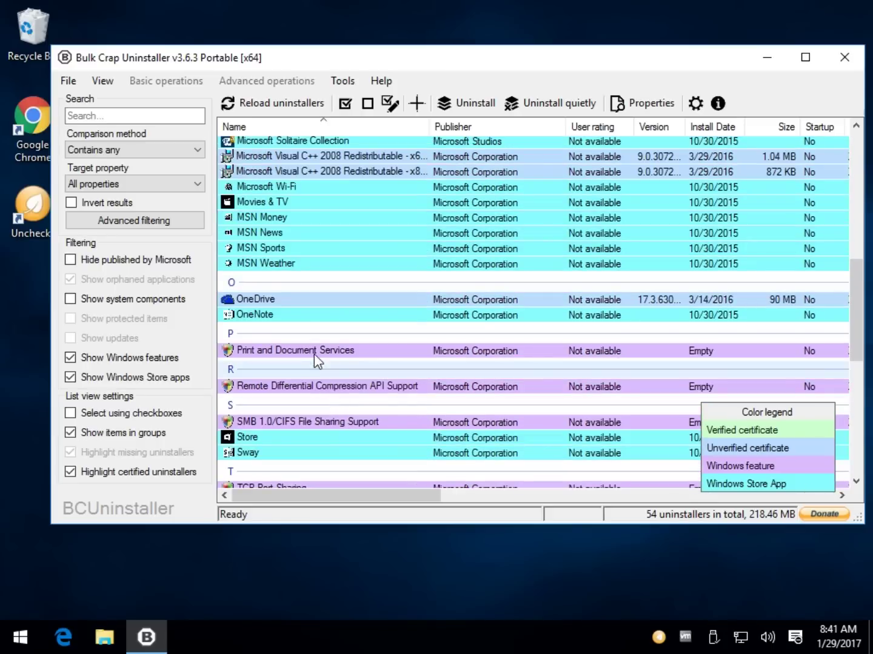
scroll(391, 269, up, 7)
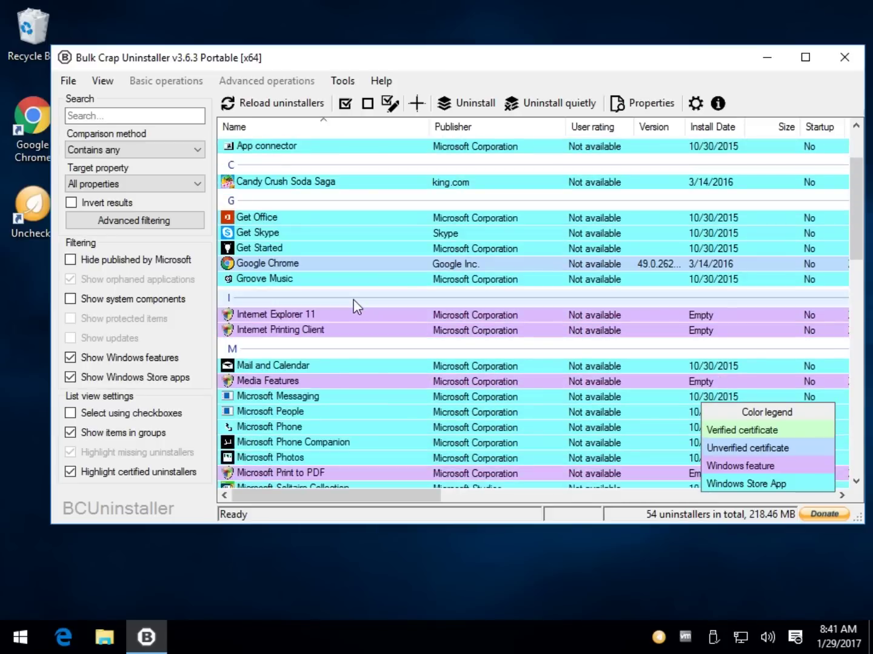
scroll(357, 308, up, 2)
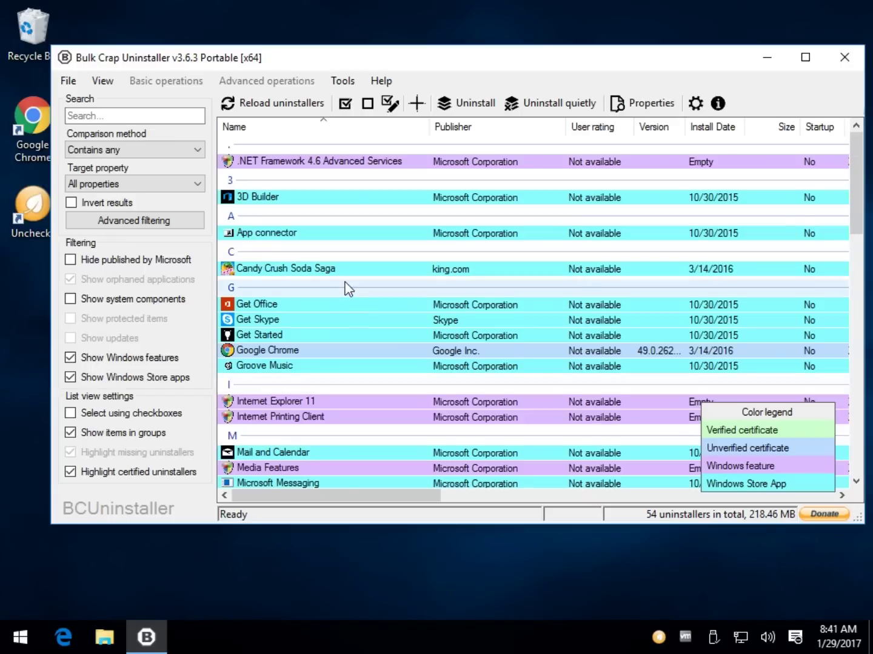
scroll(309, 297, down, 3)
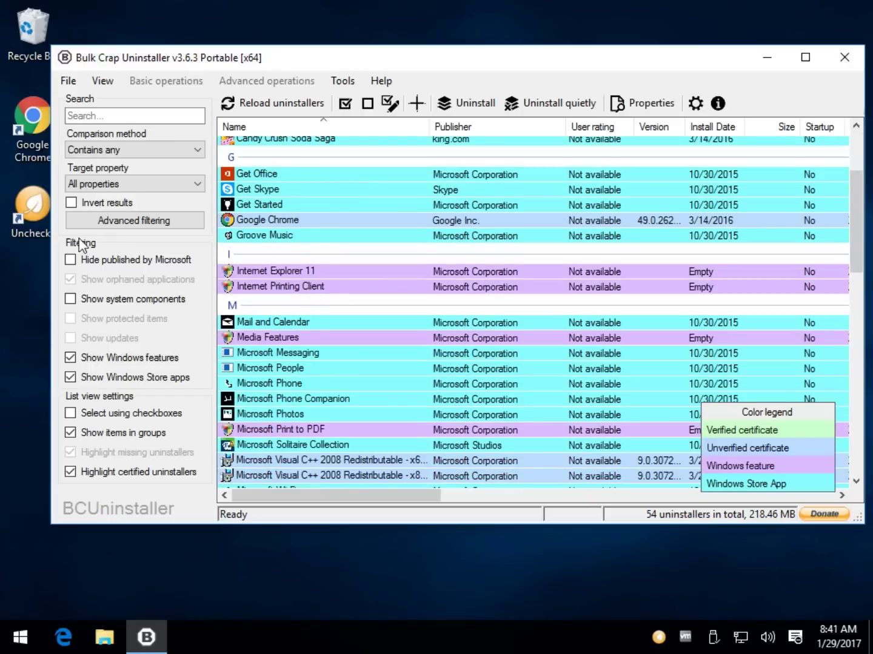
Turn off Show Windows features and browse the Tools menu without choosing anything
click(70, 357)
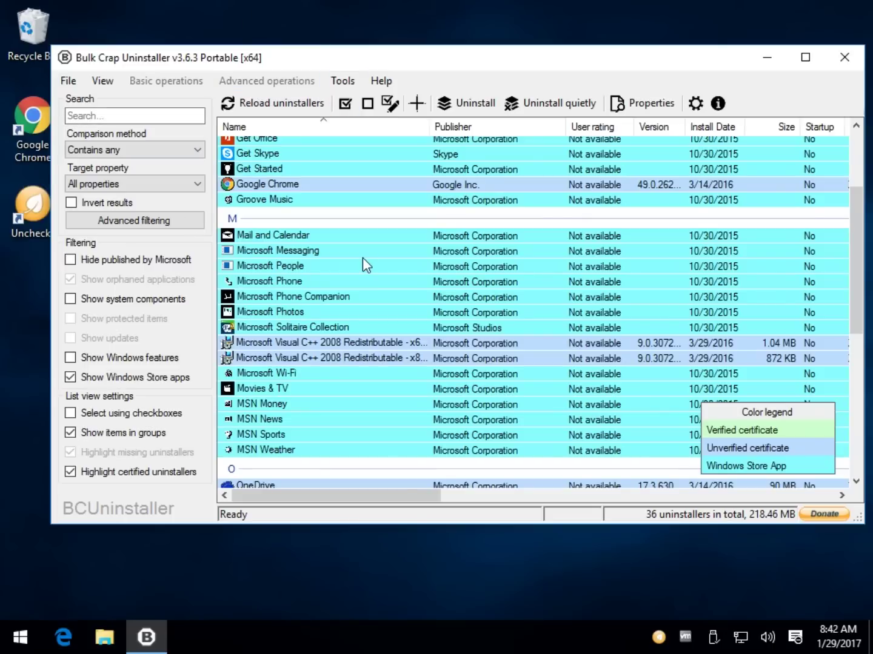
click(349, 83)
click(165, 109)
Enable Show system components, adding Microsoft Edge and Contact Support, then reposition the window
scroll(345, 326, down, 7)
scroll(350, 316, up, 8)
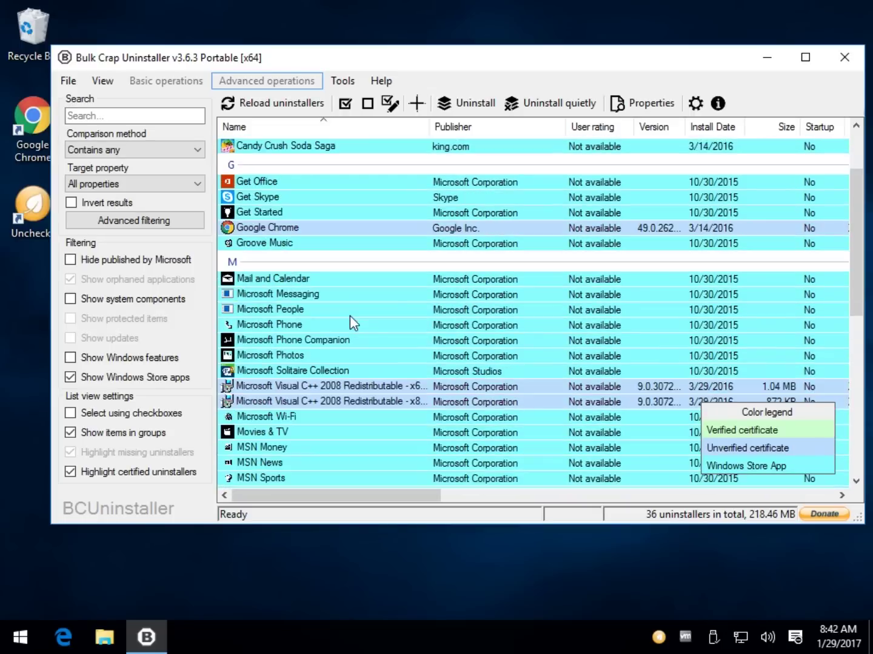
scroll(351, 323, up, 2)
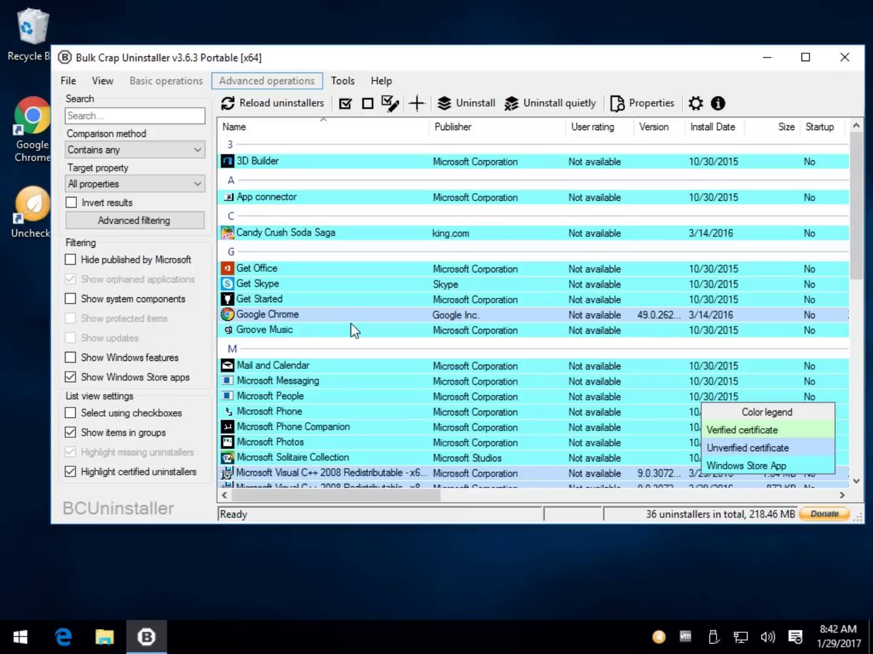
click(69, 300)
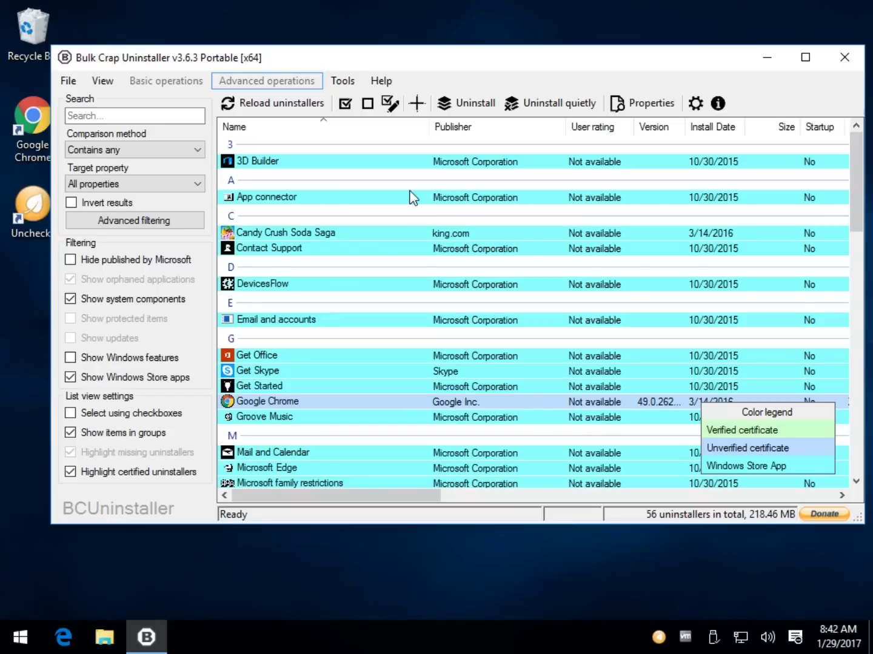
drag(411, 64, 449, 73)
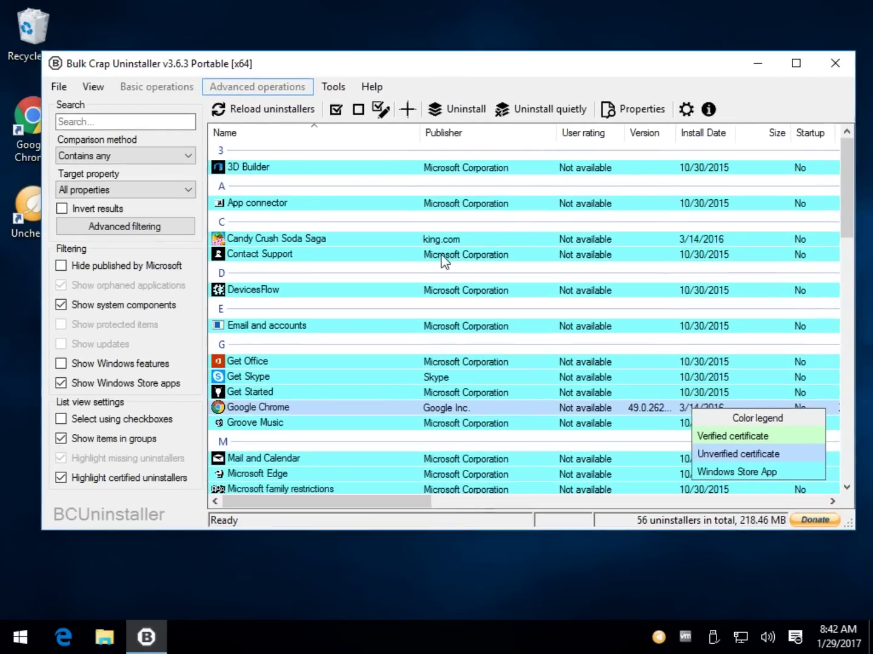